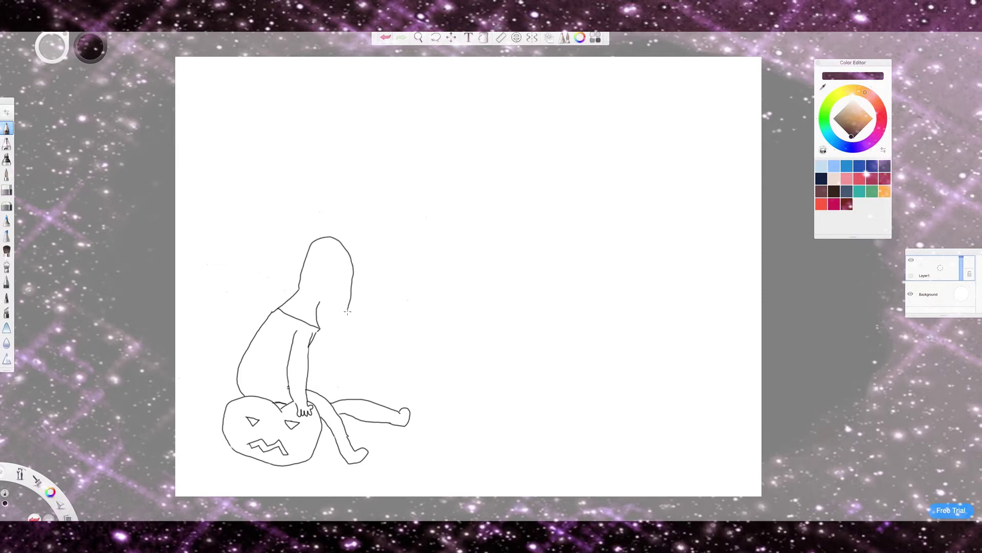
Undo the unfinished head stroke and remove the old head outline above the girl's shoulders
{"action": "key", "text": "ctrl+z"}
{"action": "left_click", "coordinate": [435, 37]}
{"action": "mouse_move", "coordinate": [340, 241]}
{"action": "left_mouse_down"}
{"action": "mouse_move", "coordinate": [283, 268]}
{"action": "mouse_move", "coordinate": [324, 300]}
{"action": "mouse_move", "coordinate": [356, 281]}
{"action": "mouse_move", "coordinate": [348, 242]}
{"action": "mouse_move", "coordinate": [327, 235]}
{"action": "left_mouse_up"}
{"action": "left_click", "coordinate": [417, 250]}
{"action": "mouse_move", "coordinate": [299, 289]}
{"action": "left_mouse_down"}
{"action": "mouse_move", "coordinate": [315, 240]}
{"action": "mouse_move", "coordinate": [326, 305]}
{"action": "mouse_move", "coordinate": [280, 306]}
{"action": "mouse_move", "coordinate": [317, 307]}
{"action": "mouse_move", "coordinate": [313, 326]}
{"action": "mouse_move", "coordinate": [277, 308]}
{"action": "mouse_move", "coordinate": [301, 315]}
{"action": "mouse_move", "coordinate": [315, 335]}
{"action": "mouse_move", "coordinate": [294, 282]}
{"action": "mouse_move", "coordinate": [292, 219]}
{"action": "mouse_move", "coordinate": [335, 268]}
{"action": "left_mouse_up"}
{"action": "key", "text": "ctrl+z"}
{"action": "key", "text": "e"}
{"action": "key", "text": "e"}
{"action": "key", "text": "ctrl+z"}
{"action": "key", "text": "e"}
Draw a round head circle above the girl's shoulders and erase the leftover head and neck lines
{"action": "left_click_drag", "start_coordinate": [362, 324], "coordinate": [352, 310]}
{"action": "mouse_move", "coordinate": [395, 237]}
{"action": "left_mouse_down"}
{"action": "mouse_move", "coordinate": [351, 254]}
{"action": "mouse_move", "coordinate": [313, 242]}
{"action": "left_mouse_up"}
{"action": "key", "text": "Escape"}
{"action": "key", "text": "e"}
{"action": "mouse_move", "coordinate": [297, 276]}
{"action": "left_mouse_down"}
{"action": "mouse_move", "coordinate": [290, 289]}
{"action": "mouse_move", "coordinate": [327, 306]}
{"action": "mouse_move", "coordinate": [325, 328]}
{"action": "left_mouse_up"}
{"action": "mouse_move", "coordinate": [274, 308]}
{"action": "left_mouse_down"}
{"action": "mouse_move", "coordinate": [285, 290]}
{"action": "mouse_move", "coordinate": [346, 306]}
{"action": "mouse_move", "coordinate": [350, 266]}
{"action": "left_mouse_up"}
{"action": "key", "text": "e"}
{"action": "left_click", "coordinate": [385, 39]}
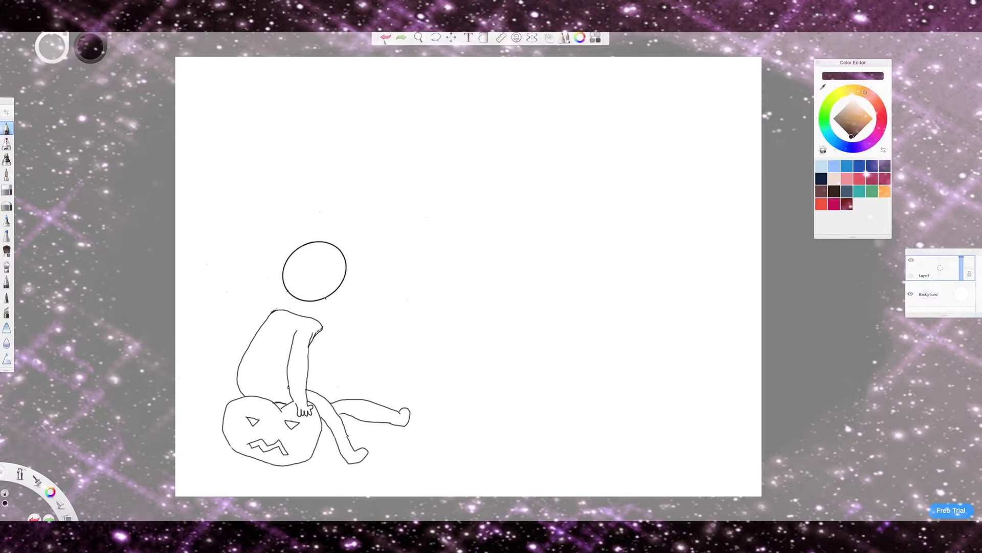
Draw the neck lines joining the head to the body and erase the old collar and shoulder line
{"action": "left_click_drag", "start_coordinate": [287, 302], "coordinate": [291, 298]}
{"action": "left_click_drag", "start_coordinate": [314, 302], "coordinate": [315, 315]}
{"action": "key", "text": "e"}
{"action": "mouse_move", "coordinate": [292, 307]}
{"action": "left_mouse_down"}
{"action": "mouse_move", "coordinate": [283, 310]}
{"action": "mouse_move", "coordinate": [310, 340]}
{"action": "mouse_move", "coordinate": [315, 328]}
{"action": "left_mouse_up"}
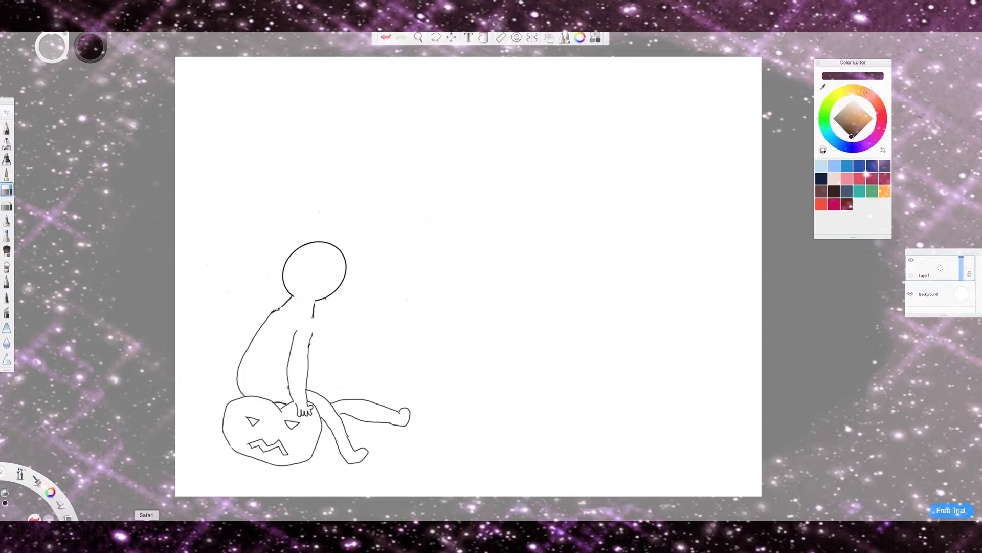
{"action": "key", "text": "p"}
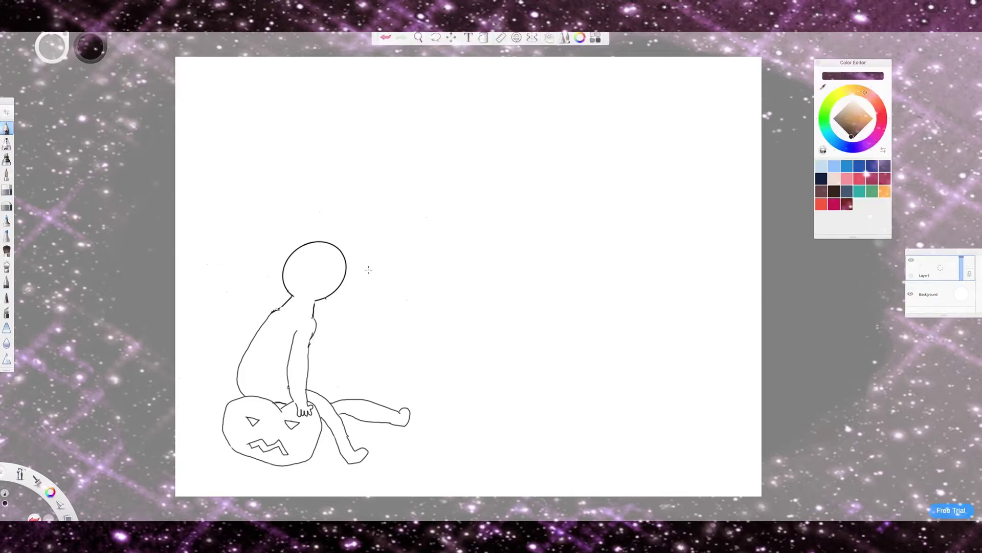
Draw long flowing hair with jagged bangs around the head and erase the head circle lines it covers
{"action": "mouse_move", "coordinate": [295, 249]}
{"action": "left_mouse_down"}
{"action": "mouse_move", "coordinate": [340, 278]}
{"action": "mouse_move", "coordinate": [301, 230]}
{"action": "mouse_move", "coordinate": [221, 316]}
{"action": "mouse_move", "coordinate": [248, 306]}
{"action": "mouse_move", "coordinate": [238, 335]}
{"action": "mouse_move", "coordinate": [287, 311]}
{"action": "mouse_move", "coordinate": [274, 341]}
{"action": "mouse_move", "coordinate": [296, 266]}
{"action": "left_mouse_up"}
{"action": "left_click", "coordinate": [12, 190]}
{"action": "mouse_move", "coordinate": [290, 296]}
{"action": "left_mouse_down"}
{"action": "mouse_move", "coordinate": [297, 249]}
{"action": "mouse_move", "coordinate": [316, 241]}
{"action": "mouse_move", "coordinate": [332, 244]}
{"action": "mouse_move", "coordinate": [346, 266]}
{"action": "left_mouse_up"}
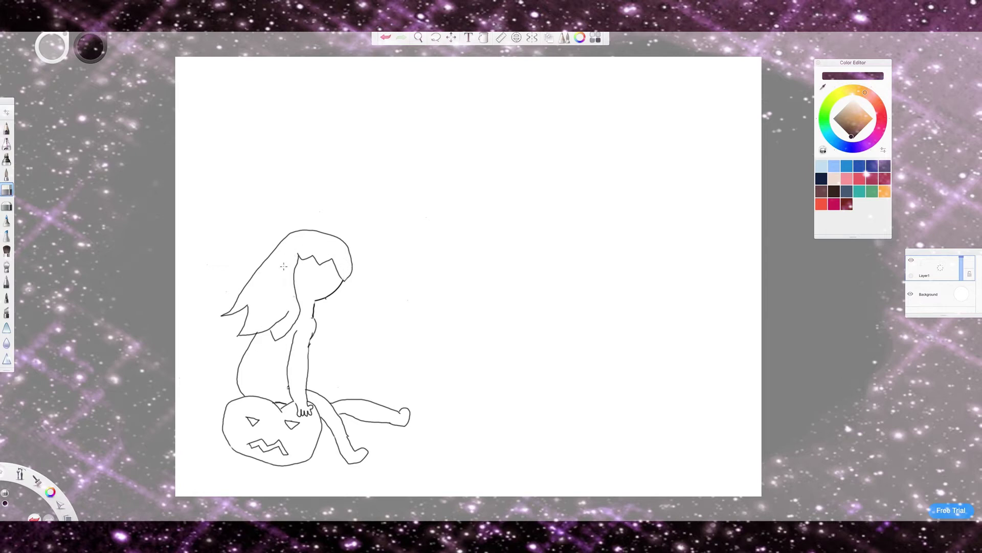
{"action": "key", "text": "e"}
{"action": "key", "text": "ctrl+z"}
{"action": "key", "text": "ctrl+shift+z"}
{"action": "key", "text": "ctrl+z"}
{"action": "mouse_move", "coordinate": [327, 280]}
{"action": "left_mouse_down"}
{"action": "mouse_move", "coordinate": [336, 280]}
{"action": "mouse_move", "coordinate": [315, 275]}
{"action": "left_mouse_up"}
{"action": "left_click_drag", "start_coordinate": [403, 224], "coordinate": [440, 279]}
{"action": "left_click_drag", "start_coordinate": [477, 230], "coordinate": [479, 231]}
{"action": "left_click_drag", "start_coordinate": [513, 228], "coordinate": [557, 283]}
{"action": "left_click_drag", "start_coordinate": [396, 290], "coordinate": [611, 317]}
{"action": "left_click_drag", "start_coordinate": [461, 333], "coordinate": [561, 339]}
{"action": "double_click", "coordinate": [386, 37]}
{"action": "triple_click", "coordinate": [385, 37]}
{"action": "triple_click", "coordinate": [386, 41]}
Draw the girl's eye with its lashes and eyebrow just below the bangs
{"action": "left_click_drag", "start_coordinate": [341, 281], "coordinate": [328, 274]}
{"action": "key", "text": "super+Tab"}
{"action": "key", "text": "super+Tab"}
Draw a large circle for the moon in the upper-left part of the canvas, above the girl
{"action": "mouse_move", "coordinate": [285, 93]}
{"action": "left_mouse_down"}
{"action": "mouse_move", "coordinate": [276, 177]}
{"action": "mouse_move", "coordinate": [302, 92]}
{"action": "left_mouse_up"}
{"action": "key", "text": "super+z"}
{"action": "key", "text": "e"}
{"action": "left_click_drag", "start_coordinate": [314, 271], "coordinate": [263, 110]}
{"action": "mouse_move", "coordinate": [316, 84]}
{"action": "left_mouse_down"}
{"action": "mouse_move", "coordinate": [333, 73]}
{"action": "mouse_move", "coordinate": [263, 162]}
{"action": "mouse_move", "coordinate": [302, 77]}
{"action": "left_mouse_up"}
{"action": "key", "text": "e"}
{"action": "key", "text": "e"}
{"action": "key", "text": "super+z"}
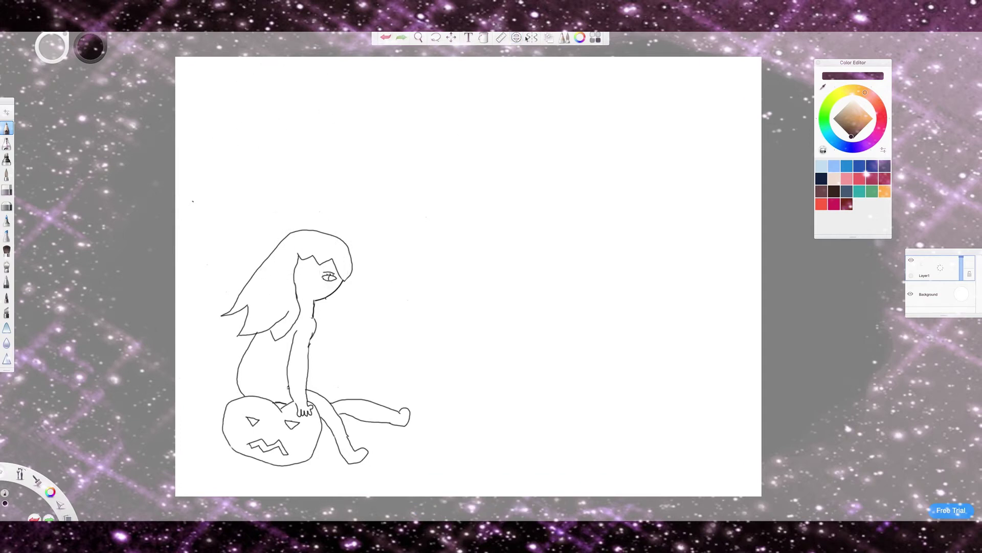
{"action": "key", "text": "super+shift+z"}
{"action": "key", "text": "e"}
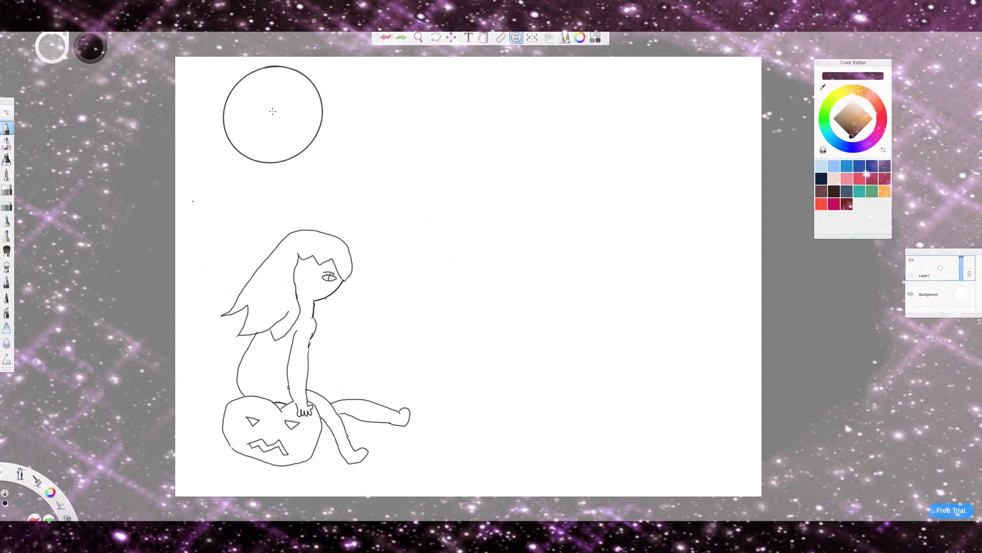
{"action": "key", "text": "e"}
{"action": "key", "text": "e"}
Overlap the moon with a second circle and erase the excess lines to leave a crescent
{"action": "left_click_drag", "start_coordinate": [271, 113], "coordinate": [313, 117]}
{"action": "mouse_move", "coordinate": [304, 83]}
{"action": "left_mouse_down"}
{"action": "mouse_move", "coordinate": [300, 165]}
{"action": "mouse_move", "coordinate": [322, 70]}
{"action": "left_mouse_up"}
{"action": "key", "text": "e"}
{"action": "left_click", "coordinate": [7, 189]}
{"action": "mouse_move", "coordinate": [307, 167]}
{"action": "left_mouse_down"}
{"action": "mouse_move", "coordinate": [291, 161]}
{"action": "mouse_move", "coordinate": [310, 146]}
{"action": "mouse_move", "coordinate": [322, 107]}
{"action": "mouse_move", "coordinate": [312, 71]}
{"action": "left_mouse_up"}
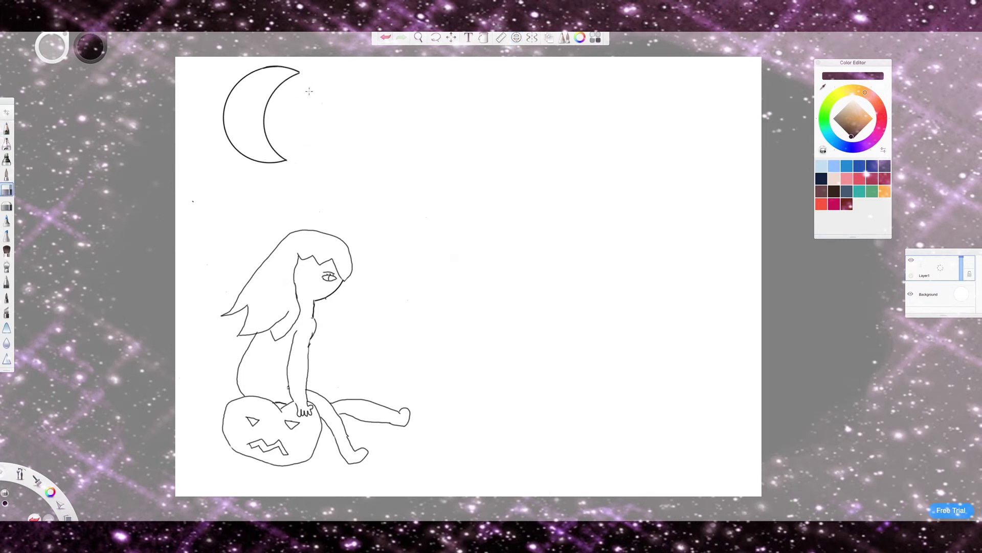
Draw a small nose and a smiling mouth on the girl's face
{"action": "key", "text": "e"}
{"action": "left_click_drag", "start_coordinate": [328, 283], "coordinate": [332, 291]}
Try to flood-fill the pumpkin with orange
{"action": "left_click", "coordinate": [484, 38]}
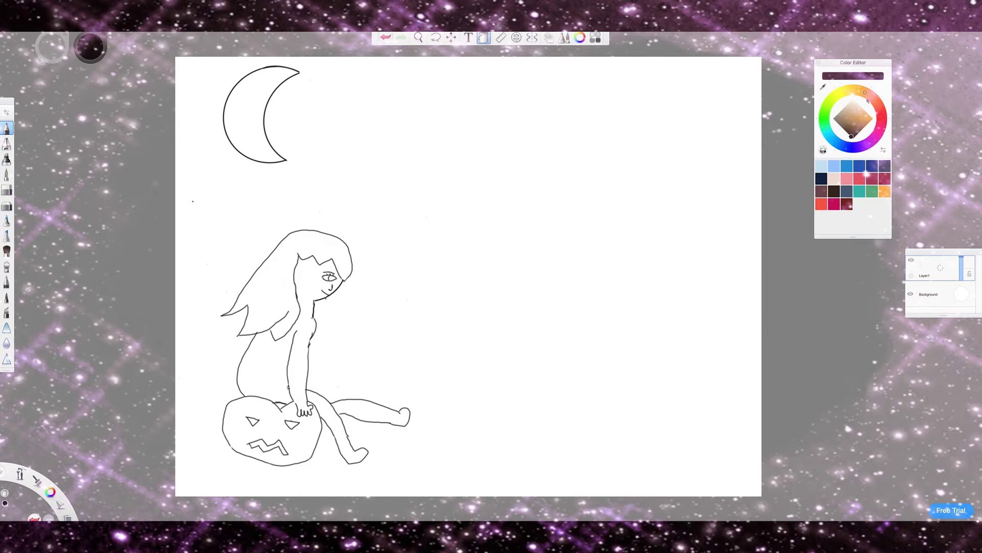
{"action": "left_click", "coordinate": [885, 191]}
{"action": "left_click", "coordinate": [233, 410]}
{"action": "key", "text": "ctrl+z"}
{"action": "key", "text": "ctrl+shift+z"}
{"action": "key", "text": "ctrl+z"}
Try to paint the pumpkin orange by hand with different brushes
{"action": "left_click", "coordinate": [7, 251]}
{"action": "left_click_drag", "start_coordinate": [228, 410], "coordinate": [295, 445]}
{"action": "left_click", "coordinate": [385, 37]}
{"action": "left_click", "coordinate": [6, 297]}
{"action": "mouse_move", "coordinate": [241, 425]}
{"action": "left_mouse_down"}
{"action": "mouse_move", "coordinate": [267, 420]}
{"action": "mouse_move", "coordinate": [242, 412]}
{"action": "mouse_move", "coordinate": [281, 435]}
{"action": "mouse_move", "coordinate": [303, 434]}
{"action": "mouse_move", "coordinate": [275, 418]}
{"action": "mouse_move", "coordinate": [292, 445]}
{"action": "mouse_move", "coordinate": [310, 424]}
{"action": "left_mouse_up"}
{"action": "left_click", "coordinate": [7, 236]}
{"action": "left_click", "coordinate": [7, 174]}
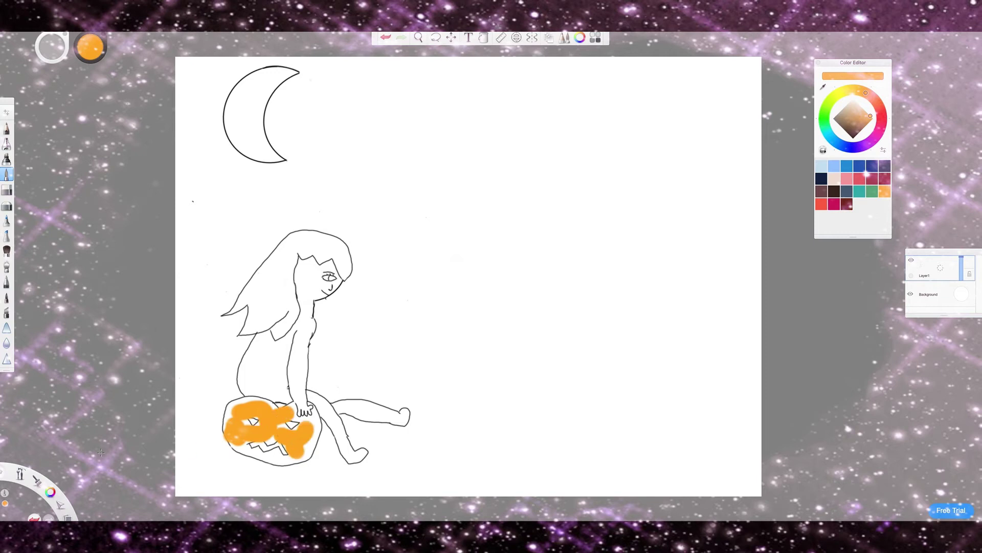
{"action": "mouse_move", "coordinate": [19, 470]}
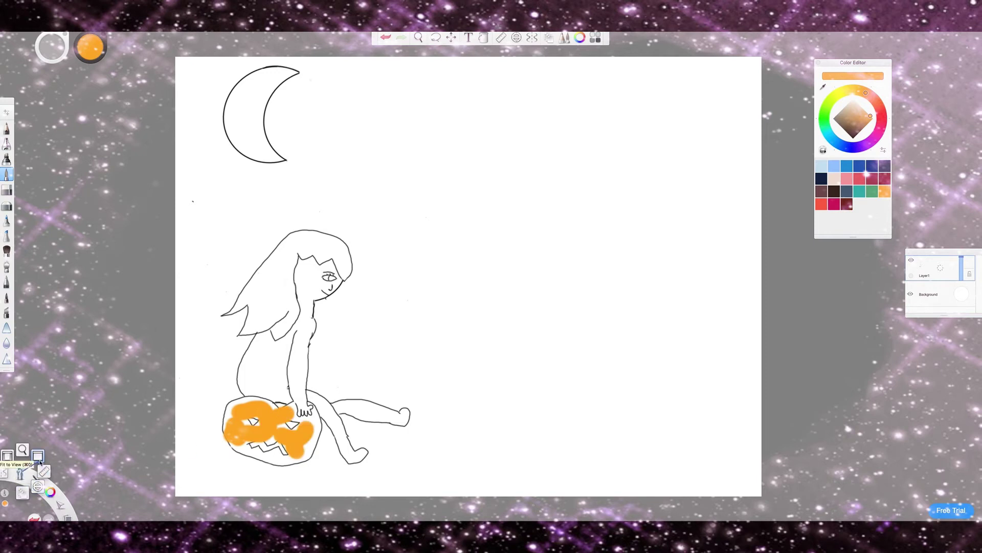
{"action": "left_click", "coordinate": [22, 490]}
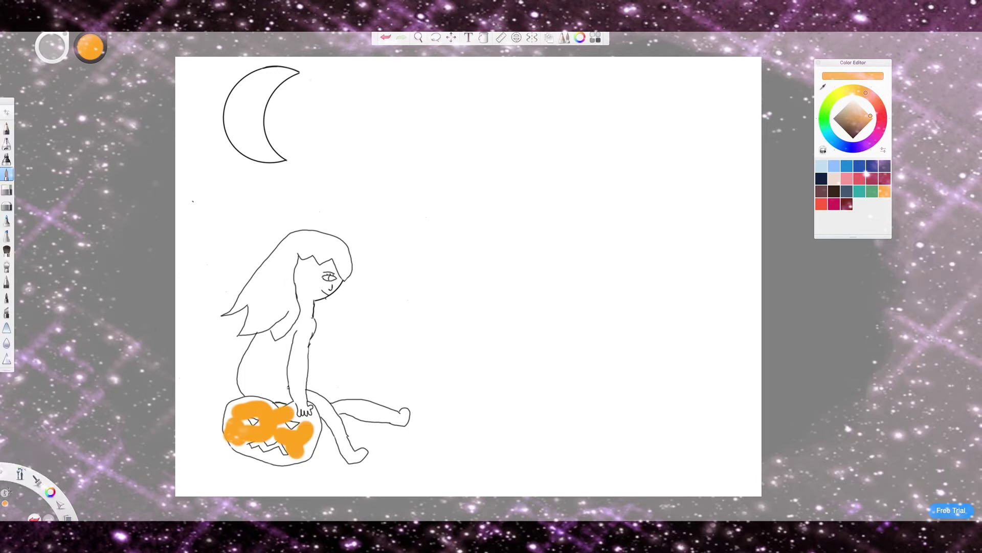
{"action": "left_click", "coordinate": [69, 506]}
{"action": "left_click", "coordinate": [511, 180]}
Try a flood fill and several other brushes for colouring the rest of the pumpkin orange
{"action": "left_click", "coordinate": [6, 297]}
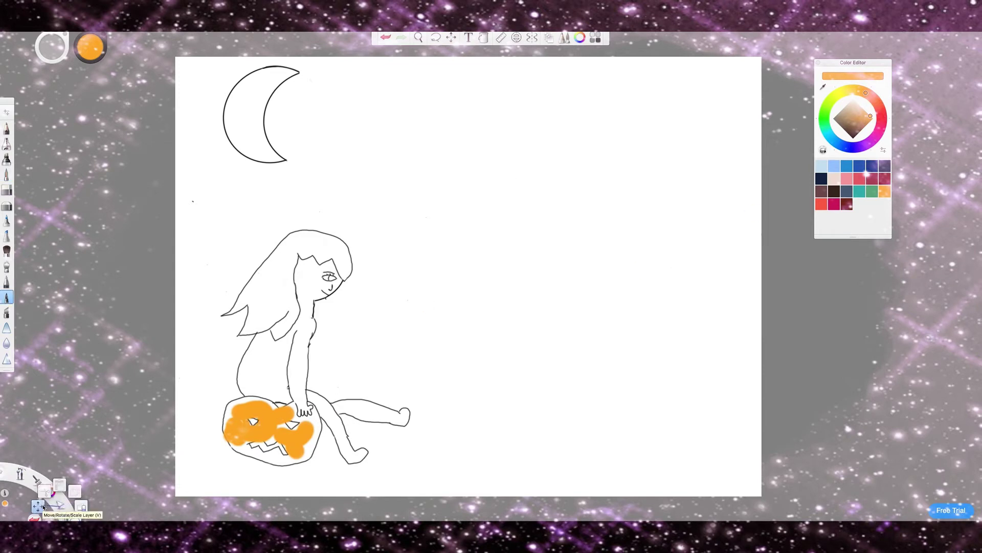
{"action": "key", "text": "f"}
{"action": "left_click", "coordinate": [281, 462]}
{"action": "key", "text": "ctrl+z"}
{"action": "left_click", "coordinate": [7, 266]}
{"action": "left_click_drag", "start_coordinate": [225, 435], "coordinate": [372, 230]}
{"action": "key", "text": "ctrl+z"}
{"action": "left_click", "coordinate": [8, 312]}
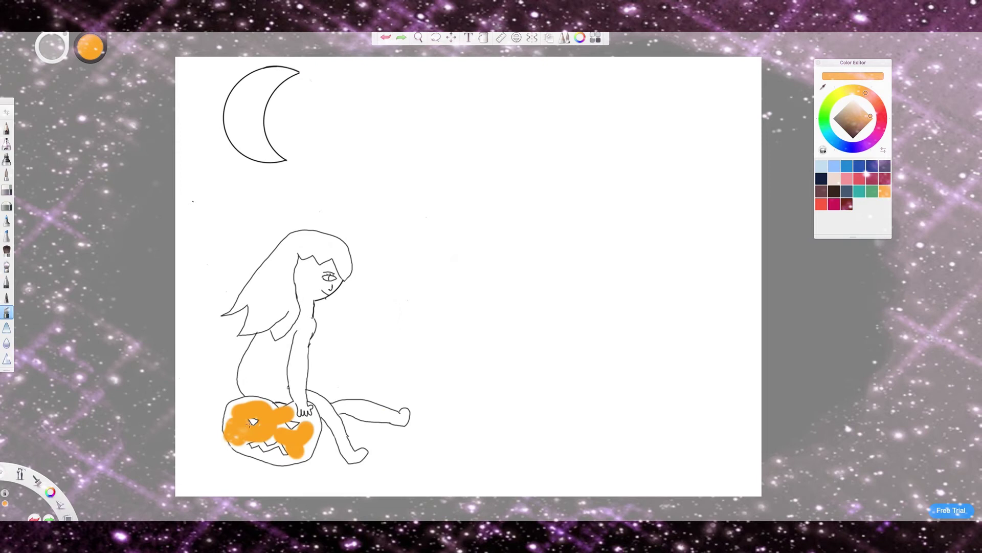
{"action": "left_click_drag", "start_coordinate": [299, 421], "coordinate": [295, 431]}
Undo the orange brush strokes on the pumpkin
{"action": "key", "text": "ctrl+z"}
{"action": "key", "text": "ctrl+z"}
{"action": "key", "text": "ctrl+z"}
{"action": "key", "text": "ctrl+z"}
{"action": "key", "text": "ctrl+z"}
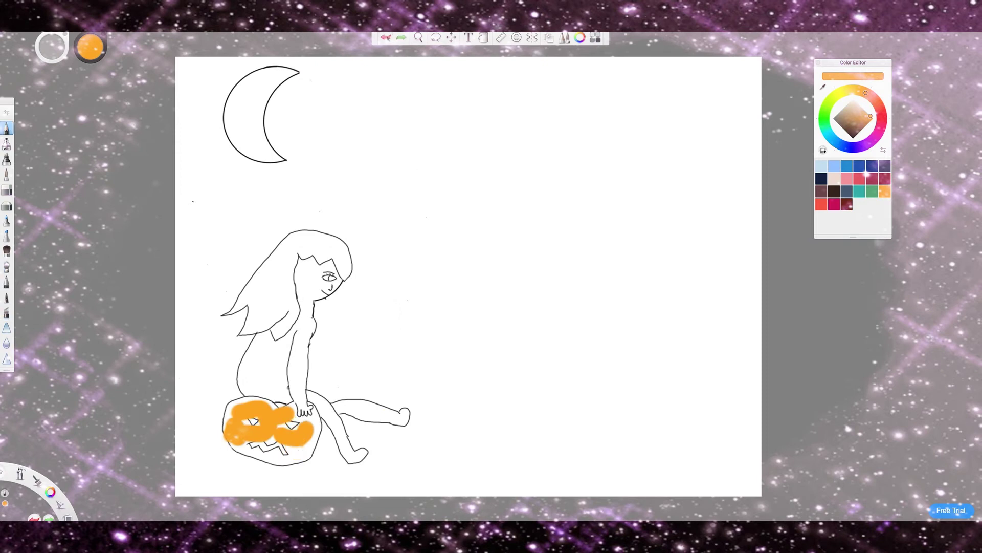
Sample the dark outline colour near the girl's hand and fill the pumpkin's body with orange
{"action": "left_click", "coordinate": [297, 403], "text": "alt"}
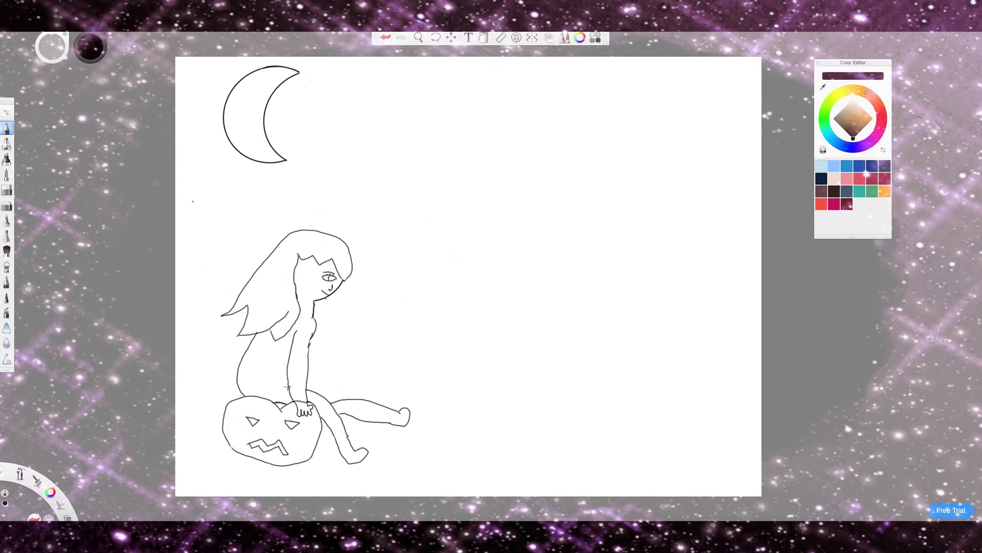
{"action": "left_click", "coordinate": [885, 191]}
{"action": "left_click", "coordinate": [484, 38]}
{"action": "left_click", "coordinate": [307, 432]}
{"action": "key", "text": "e"}
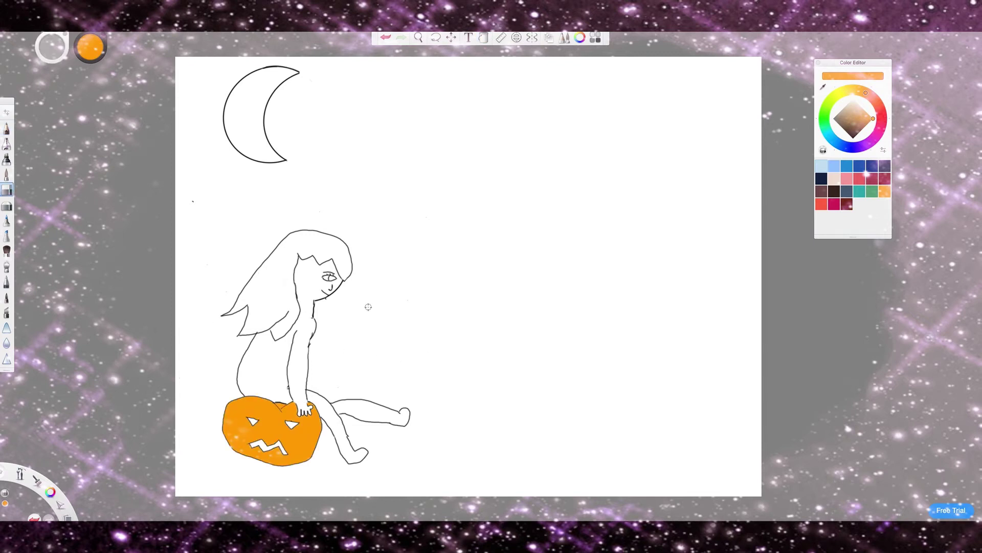
Fill the pumpkin's two eyes and mouth with a duller orange
{"action": "left_click", "coordinate": [866, 115]}
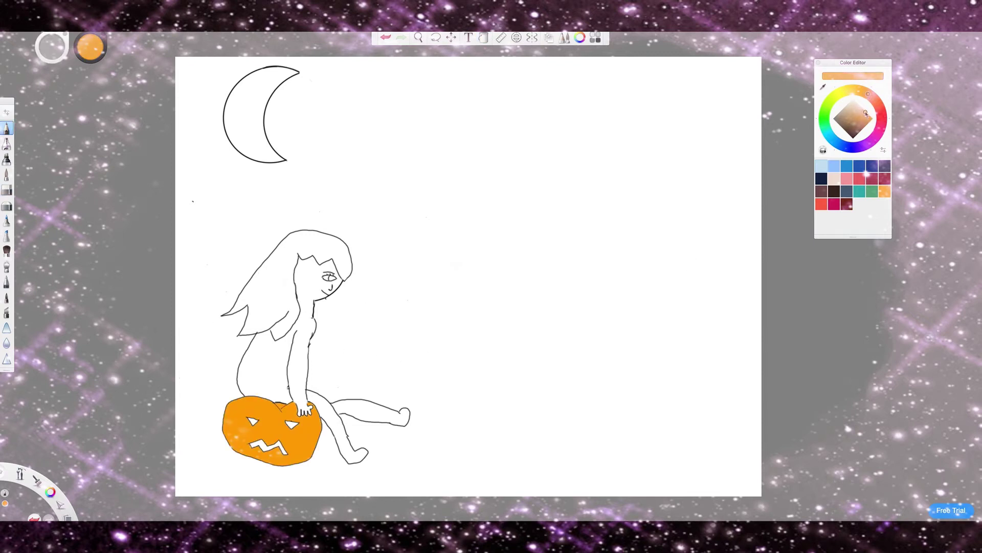
{"action": "left_click", "coordinate": [863, 117]}
{"action": "left_click", "coordinate": [484, 37]}
{"action": "left_click", "coordinate": [254, 422]}
{"action": "left_click", "coordinate": [291, 426]}
{"action": "left_click", "coordinate": [270, 447]}
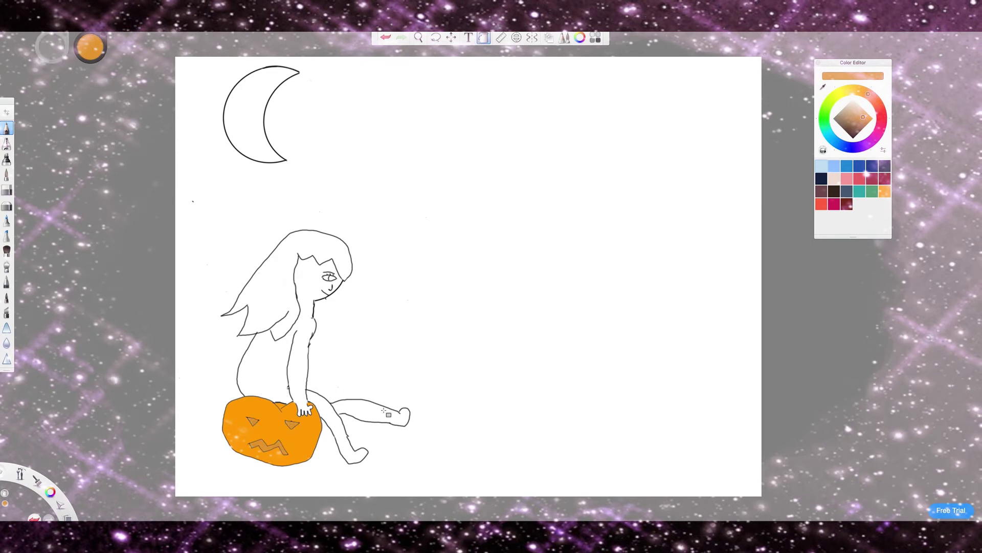
Draw a sleeve hem across the upper arm and sock lines across both legs in the sampled dark outline colour
{"action": "key", "text": "b"}
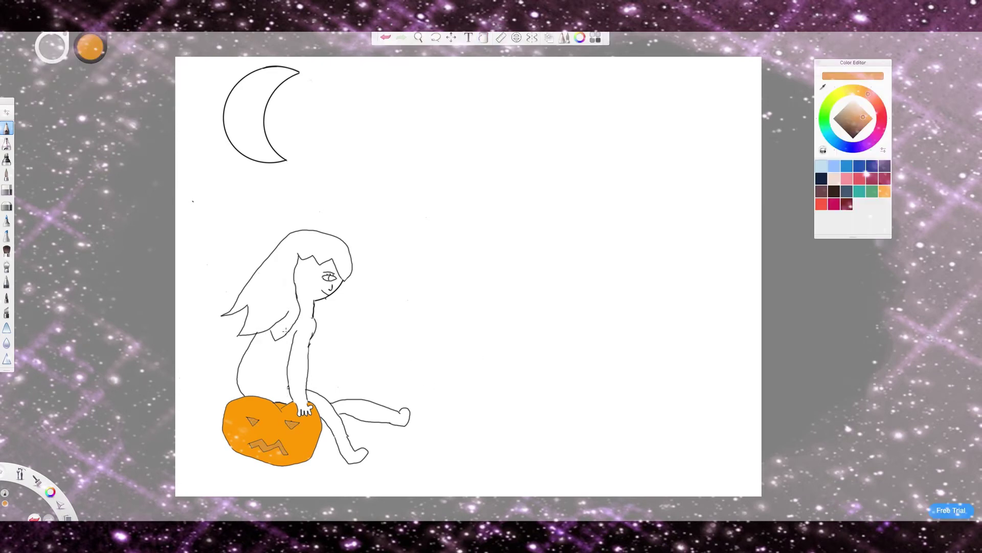
{"action": "left_click", "coordinate": [295, 328], "text": "alt"}
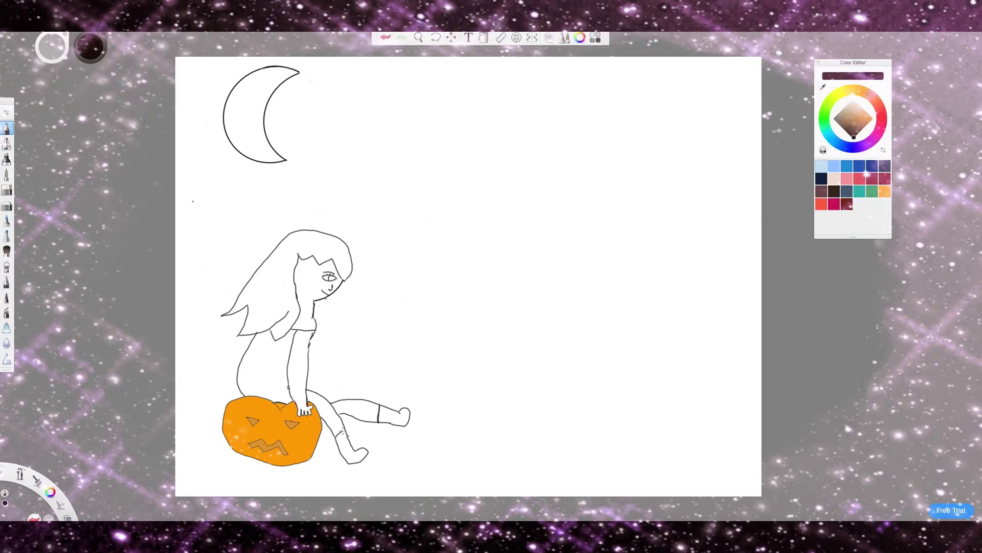
{"action": "left_click", "coordinate": [833, 178]}
{"action": "left_click", "coordinate": [483, 37]}
{"action": "left_click", "coordinate": [445, 176]}
{"action": "key", "text": "ctrl+z"}
{"action": "left_click", "coordinate": [7, 128]}
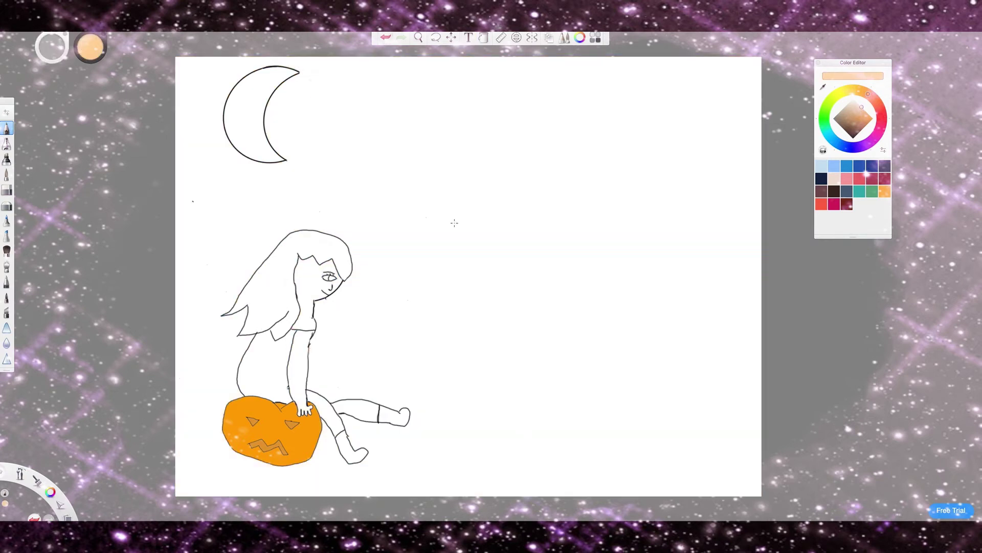
Close the arm's outline with the dark outline colour and fill the arm with a light peach skin tone
{"action": "left_click", "coordinate": [305, 341], "text": "alt"}
{"action": "left_click_drag", "start_coordinate": [313, 333], "coordinate": [307, 355]}
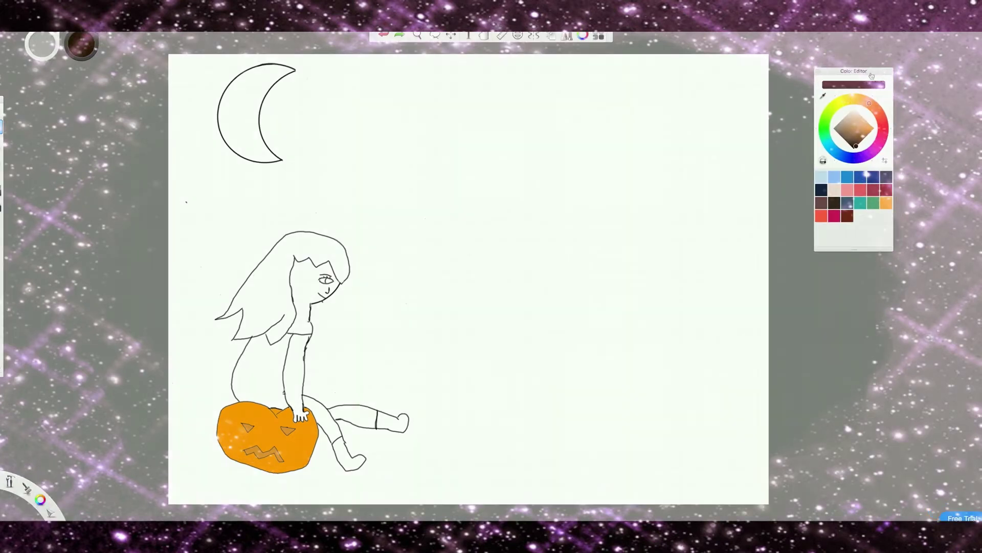
{"action": "left_click", "coordinate": [865, 119]}
{"action": "left_click", "coordinate": [860, 114]}
{"action": "key", "text": "f"}
{"action": "left_click", "coordinate": [295, 361]}
Retouch the outstretched leg's outline in the dark colour and fill the leg down to the sock with light peach
{"action": "left_click", "coordinate": [358, 419]}
{"action": "key", "text": "super+z"}
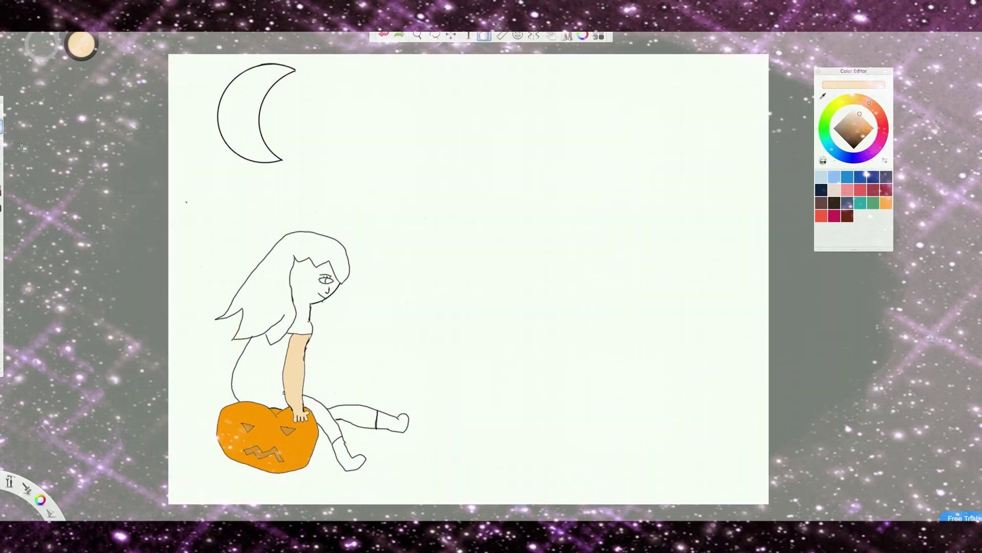
{"action": "key", "text": "b"}
{"action": "left_click", "coordinate": [318, 423], "text": "alt"}
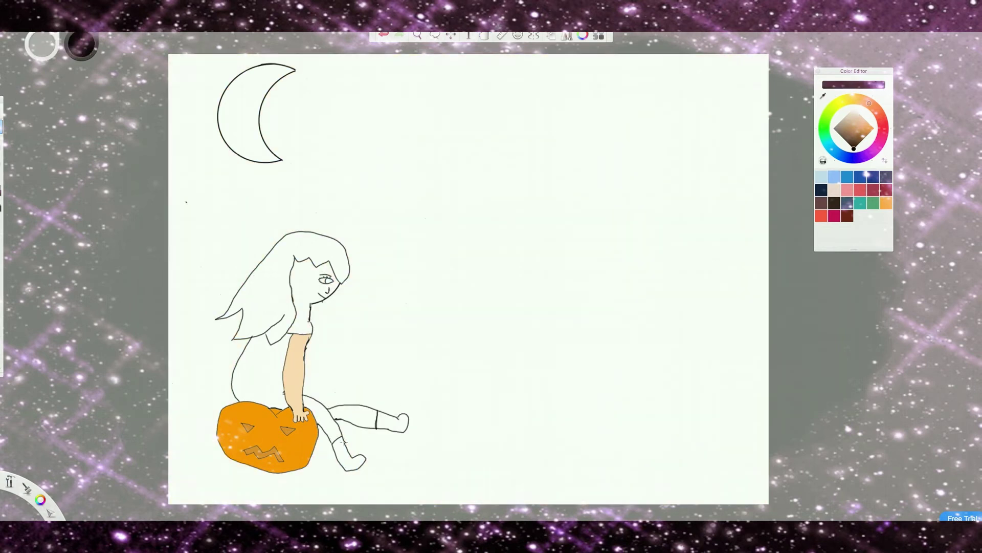
{"action": "key", "text": "super+z"}
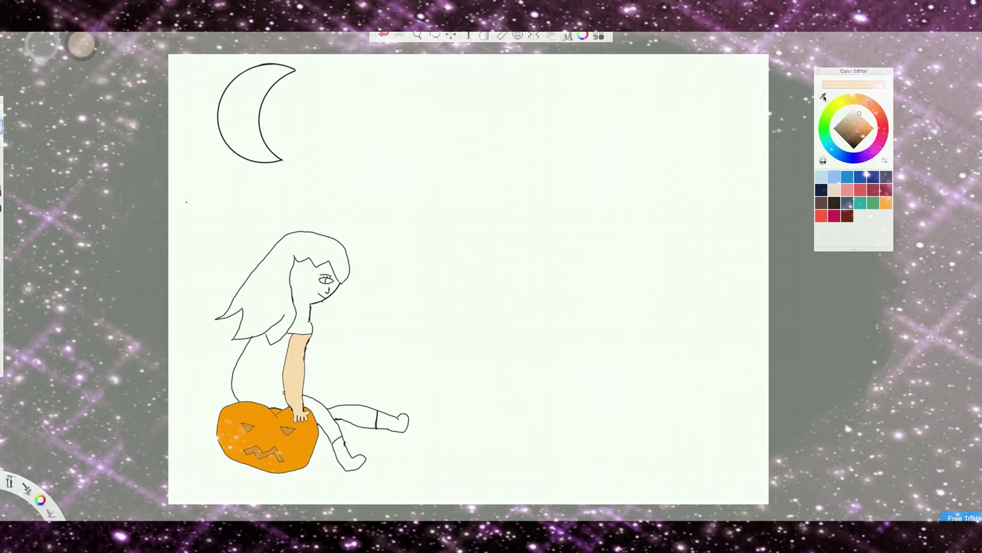
{"action": "key", "text": "f"}
{"action": "left_click", "coordinate": [353, 417]}
{"action": "left_click", "coordinate": [366, 372]}
{"action": "key", "text": "super+z"}
{"action": "key", "text": "super+shift+z"}
{"action": "key", "text": "super+z"}
Retouch the bent leg's outline beside the pumpkin and fill the leg down to the sock with light peach
{"action": "left_click", "coordinate": [323, 429], "text": "alt"}
{"action": "key", "text": "b"}
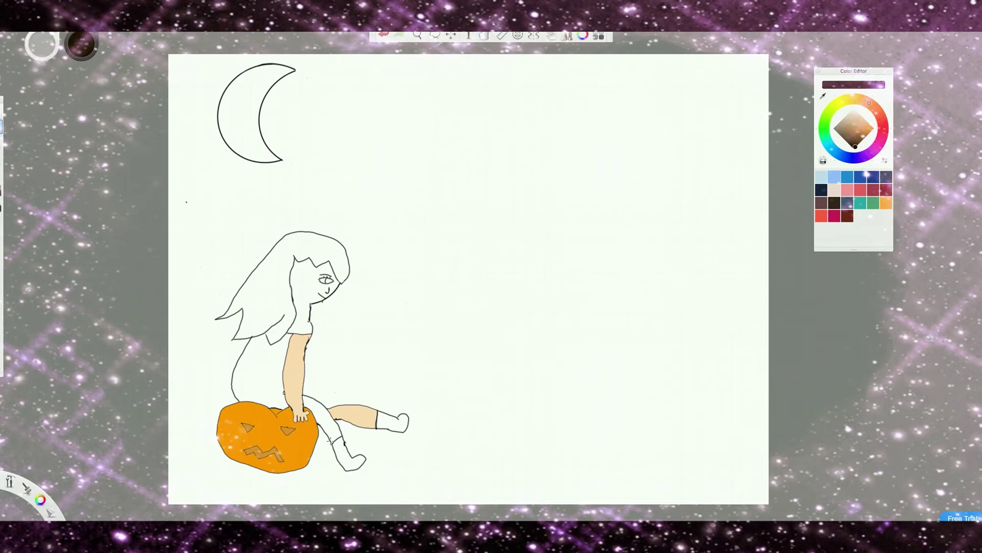
{"action": "key", "text": "super+z"}
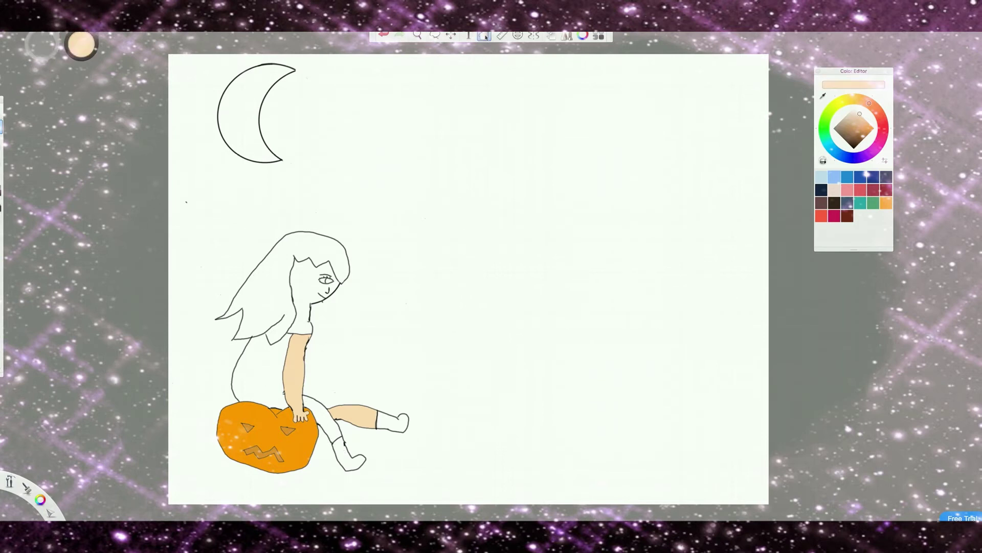
{"action": "left_click", "coordinate": [323, 425]}
Undo the trial fill of the face and patch the face and neck outline with the dark outline colour
{"action": "left_click", "coordinate": [304, 291]}
{"action": "key", "text": "super+z"}
{"action": "key", "text": "b"}
{"action": "left_click", "coordinate": [332, 302], "text": "alt"}
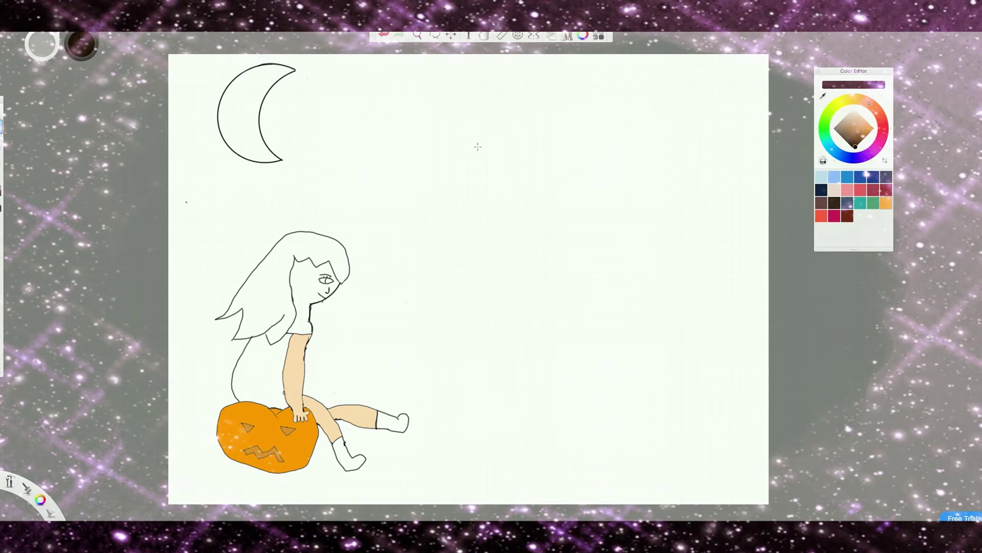
{"action": "key", "text": "super+z"}
{"action": "key", "text": "super+z"}
Fill the girl's face and neck with the light peach skin tone
{"action": "left_click", "coordinate": [299, 283]}
{"action": "key", "text": "super+z"}
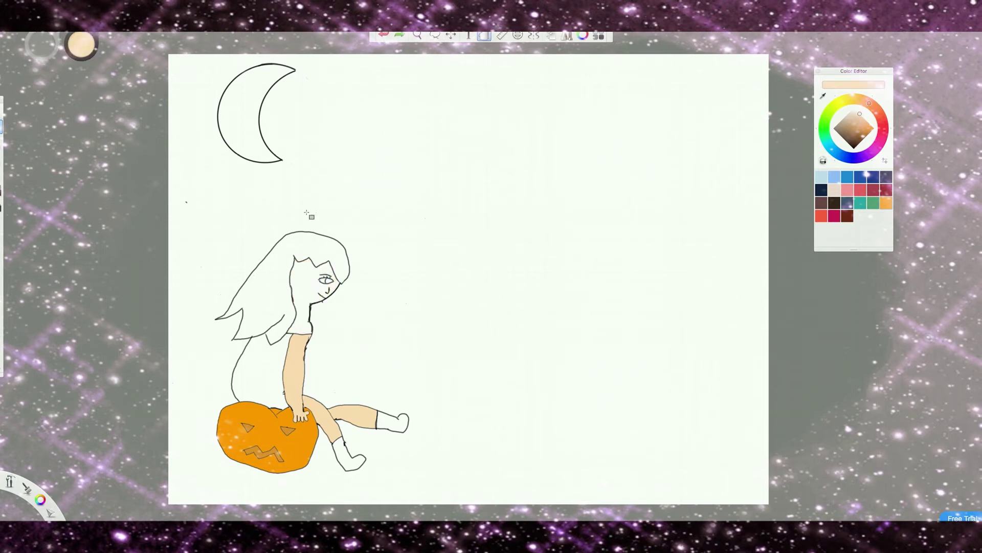
{"action": "key", "text": "b"}
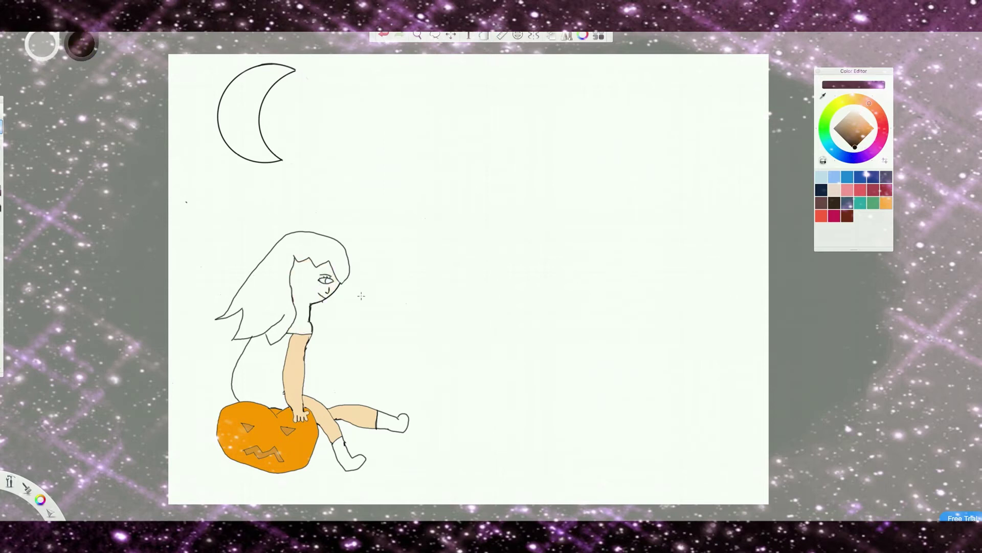
{"action": "key", "text": "super+shift+z"}
{"action": "key", "text": "super+shift+z"}
{"action": "key", "text": "super+shift+z"}
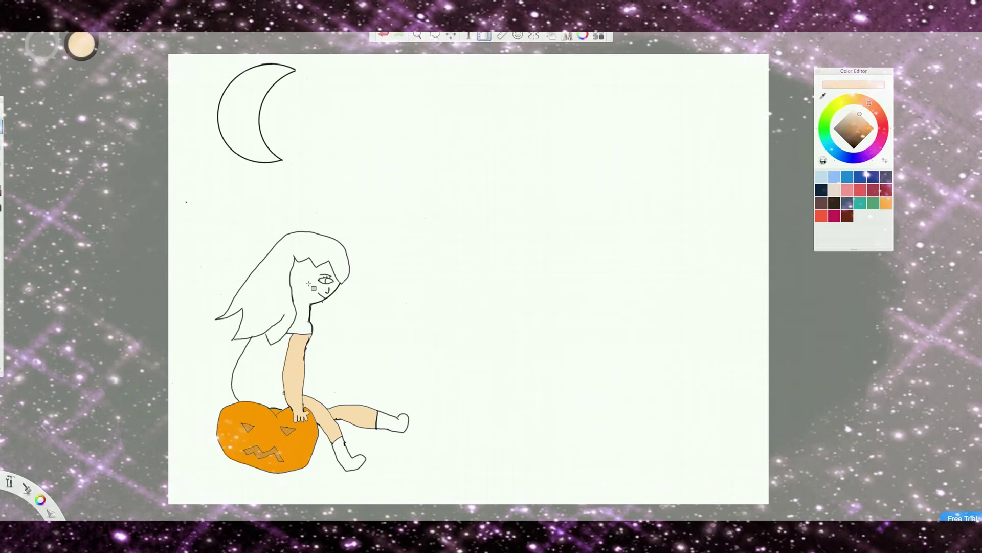
{"action": "key", "text": "z"}
{"action": "left_click_drag", "start_coordinate": [492, 223], "coordinate": [616, 238]}
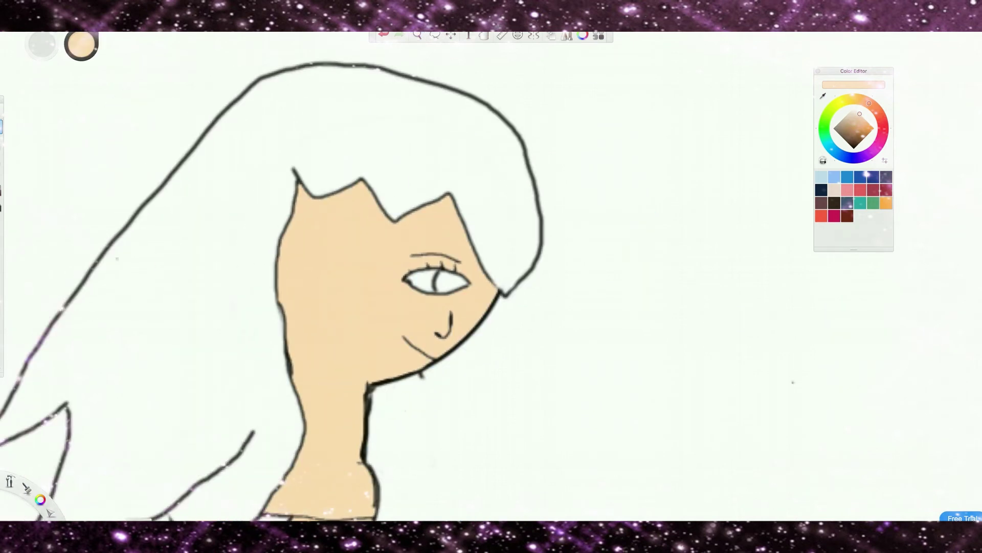
Try to fill the girl's hair with colour and pick a stronger orange
{"action": "left_click", "coordinate": [109, 181]}
{"action": "key", "text": "super+z"}
{"action": "left_click", "coordinate": [872, 106]}
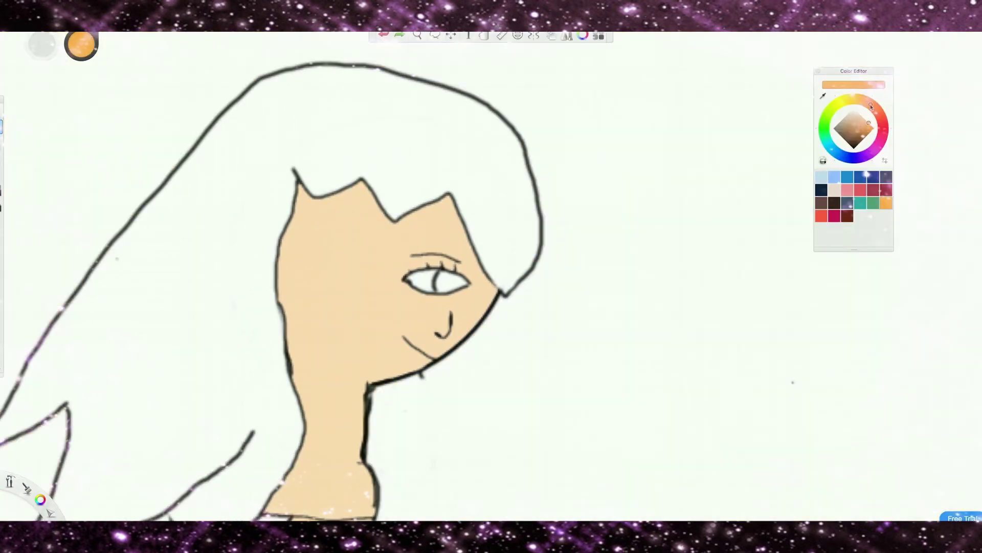
Thicken the outline and pupil of the girl's eye with the sampled dark outline colour
{"action": "left_click", "coordinate": [455, 277], "text": "alt"}
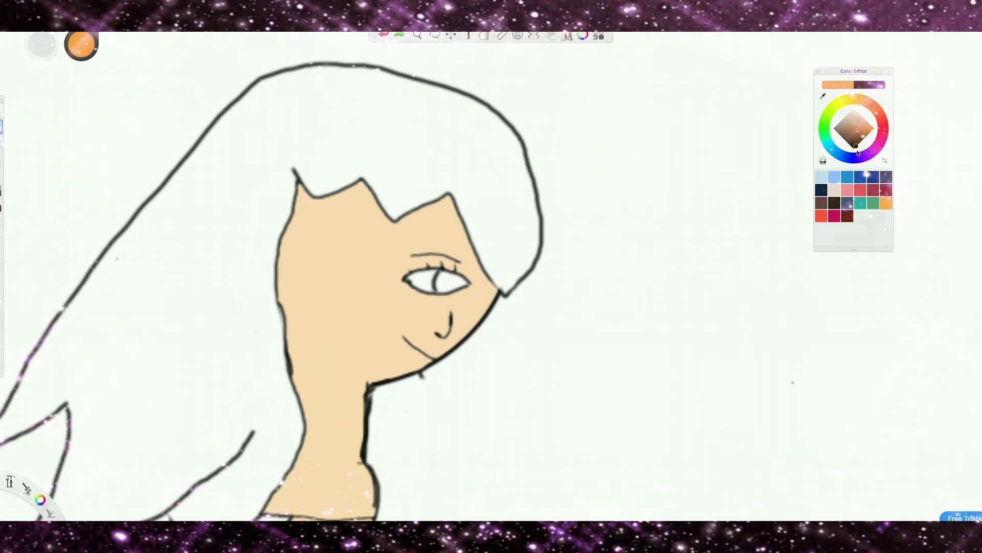
{"action": "left_click", "coordinate": [439, 294]}
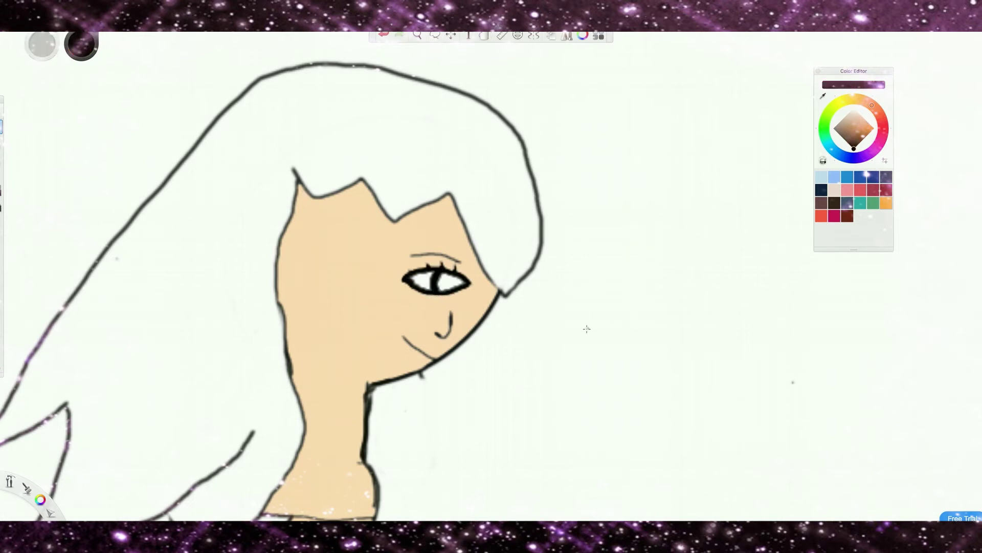
Fill the iris of the girl's eye with strong orange and a lighter orange accent
{"action": "left_click", "coordinate": [872, 130]}
{"action": "left_click", "coordinate": [445, 282]}
{"action": "left_click", "coordinate": [869, 123]}
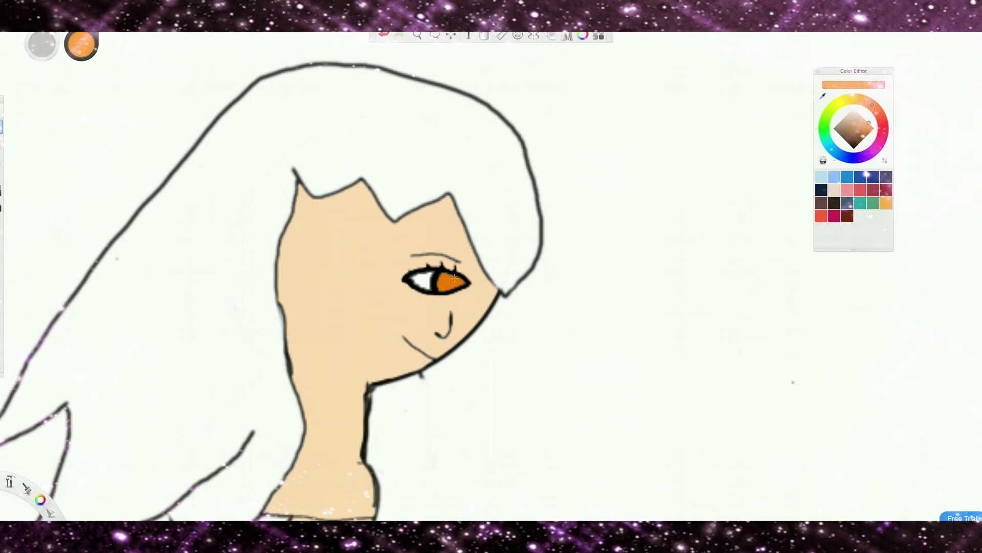
{"action": "left_click", "coordinate": [451, 288]}
Draw stripe lines across the socks on both of the girl's feet in the dark outline colour
{"action": "scroll", "coordinate": [471, 202], "scroll_direction": "down", "scroll_amount": 6}
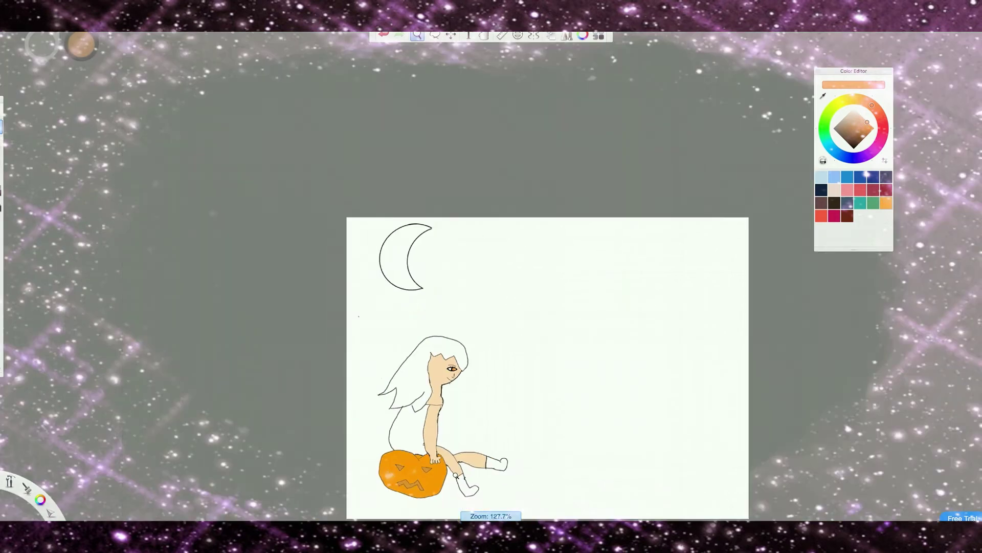
{"action": "scroll", "coordinate": [455, 437], "scroll_direction": "up", "scroll_amount": 4}
{"action": "left_click_drag", "start_coordinate": [455, 437], "coordinate": [340, 389]}
{"action": "key", "text": "super+Tab"}
{"action": "left_click", "coordinate": [94, 255]}
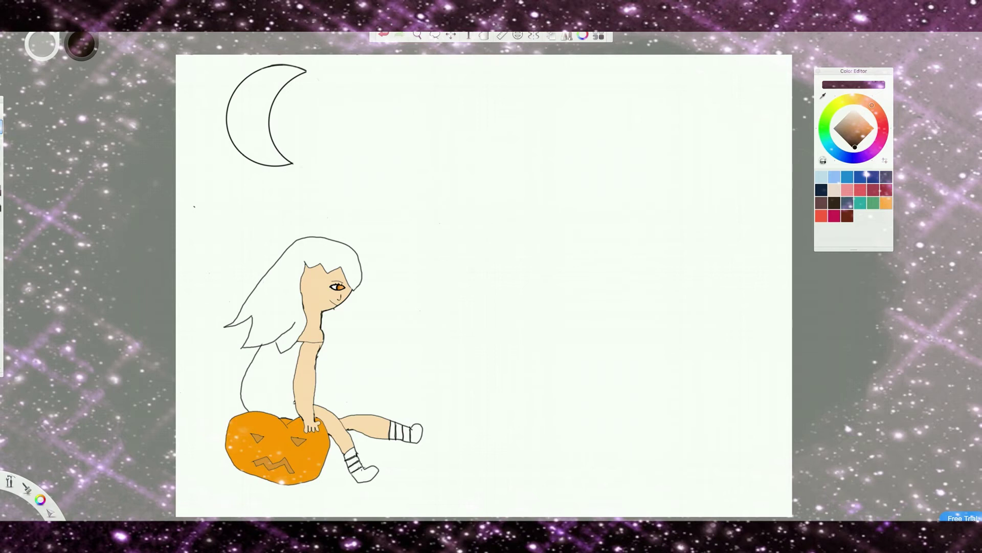
Fill two stripes of the near foot's sock with strong orange
{"action": "left_click", "coordinate": [873, 129]}
{"action": "key", "text": "f"}
{"action": "left_click", "coordinate": [351, 454]}
{"action": "left_click", "coordinate": [357, 466]}
Try to fill the first stripe of the far foot's sock with orange, patching its dark outline between attempts
{"action": "left_click", "coordinate": [392, 438]}
{"action": "key", "text": "ctrl+z"}
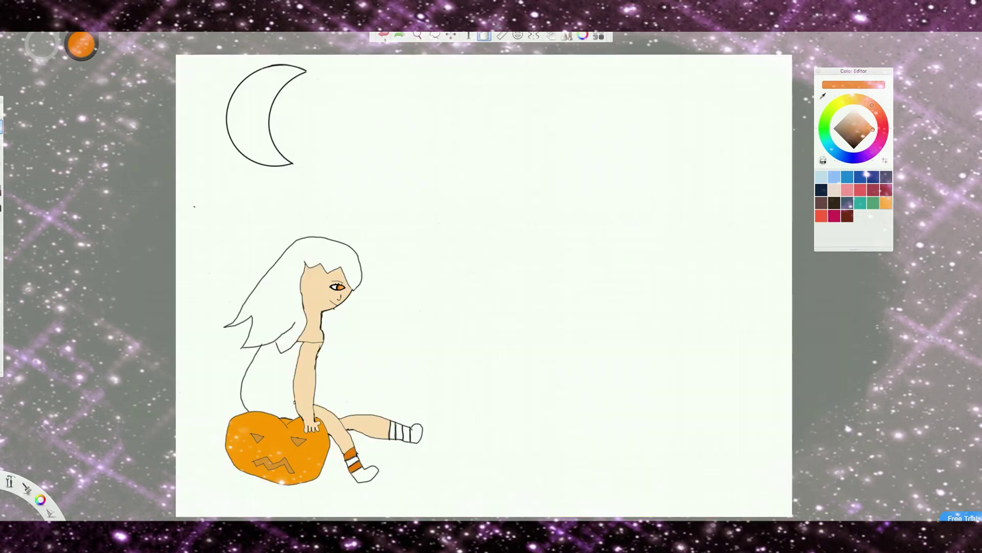
{"action": "key", "text": "b"}
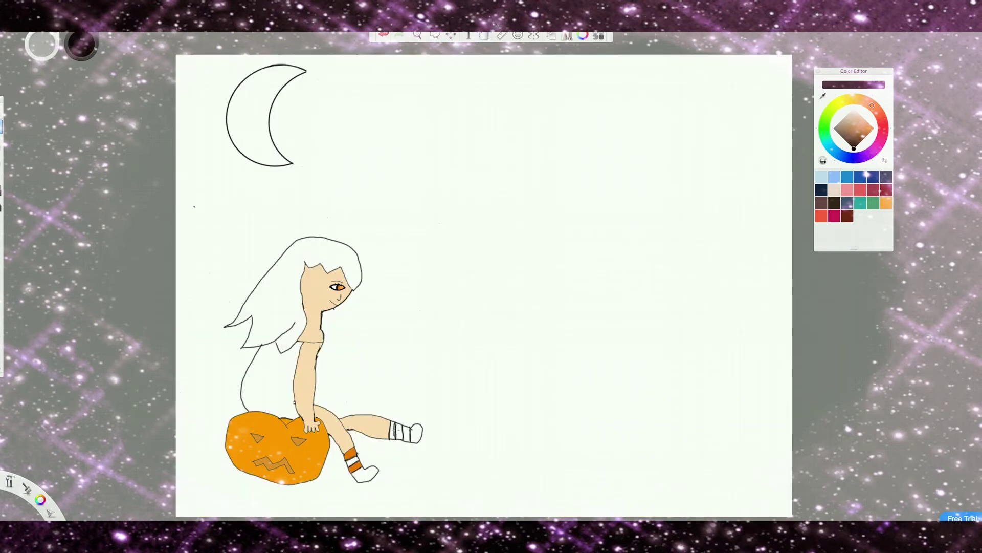
{"action": "key", "text": "f"}
{"action": "left_click", "coordinate": [398, 439]}
{"action": "key", "text": "ctrl+z"}
Erase the striped sock and foot from the end of the girl's far leg
{"action": "key", "text": "e"}
{"action": "left_click_drag", "start_coordinate": [393, 424], "coordinate": [413, 438]}
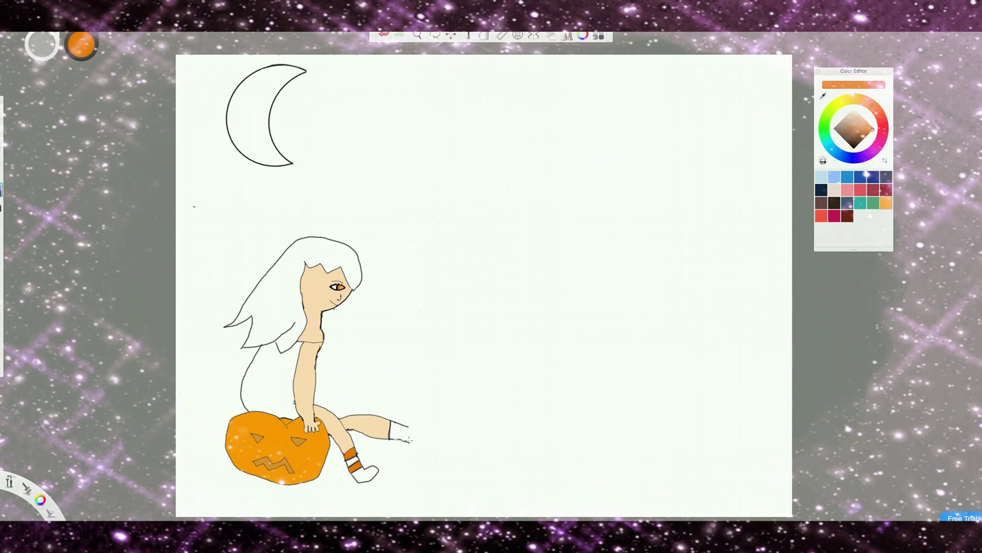
{"action": "left_click", "coordinate": [853, 148]}
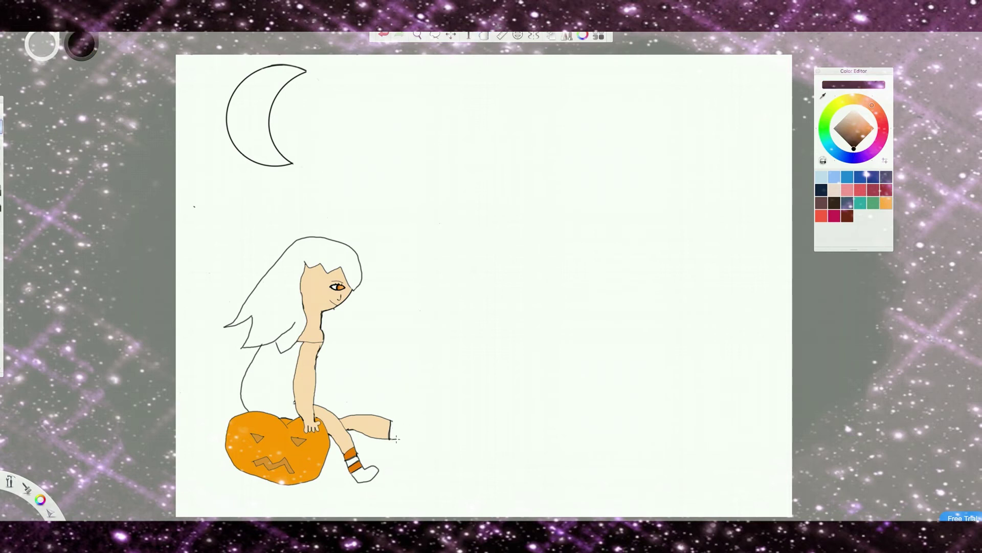
{"action": "left_click", "coordinate": [384, 40]}
{"action": "mouse_move", "coordinate": [390, 417]}
{"action": "left_mouse_down"}
{"action": "mouse_move", "coordinate": [386, 443]}
{"action": "mouse_move", "coordinate": [358, 422]}
{"action": "mouse_move", "coordinate": [375, 437]}
{"action": "mouse_move", "coordinate": [398, 418]}
{"action": "mouse_move", "coordinate": [347, 416]}
{"action": "mouse_move", "coordinate": [415, 439]}
{"action": "left_mouse_up"}
Redraw the far lower leg and foot in the dark outline colour and fill the leg with the peach skin tone
{"action": "key", "text": "b"}
{"action": "key", "text": "ctrl+z"}
{"action": "key", "text": "ctrl+z"}
{"action": "left_click_drag", "start_coordinate": [353, 429], "coordinate": [417, 439]}
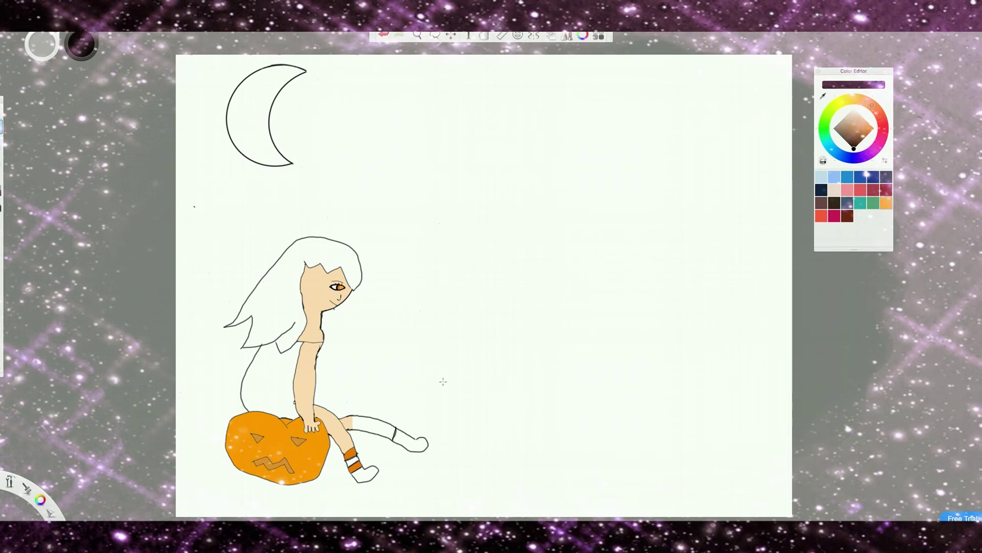
{"action": "key", "text": "f"}
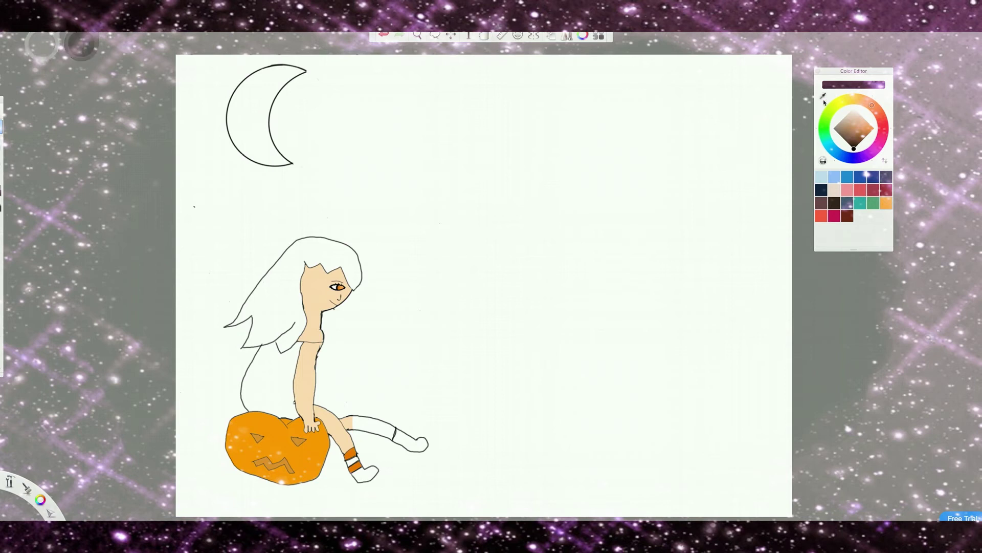
{"action": "left_click", "coordinate": [381, 429]}
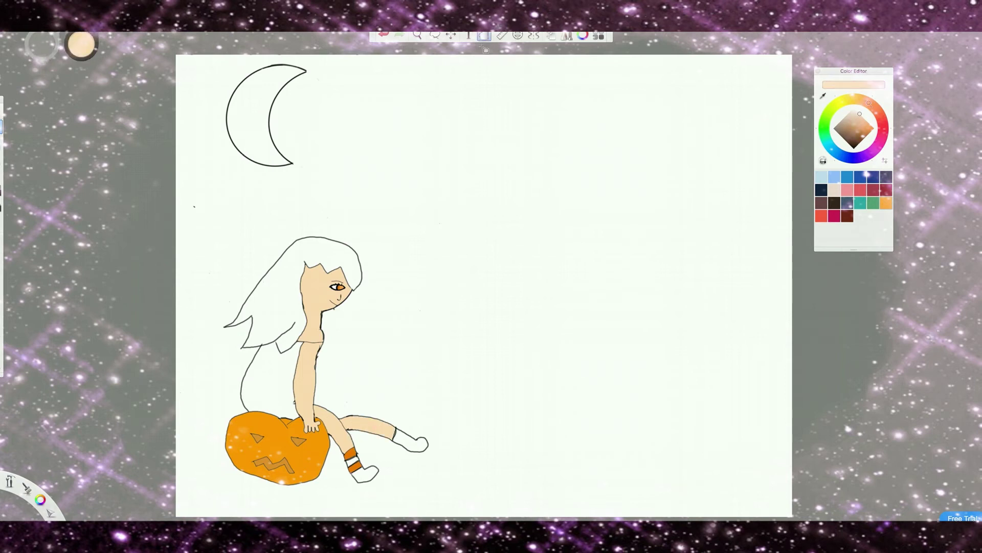
Draw dark stripe lines across the redrawn far sock and sample the orange from the near sock
{"action": "key", "text": "b"}
{"action": "left_click", "coordinate": [862, 146]}
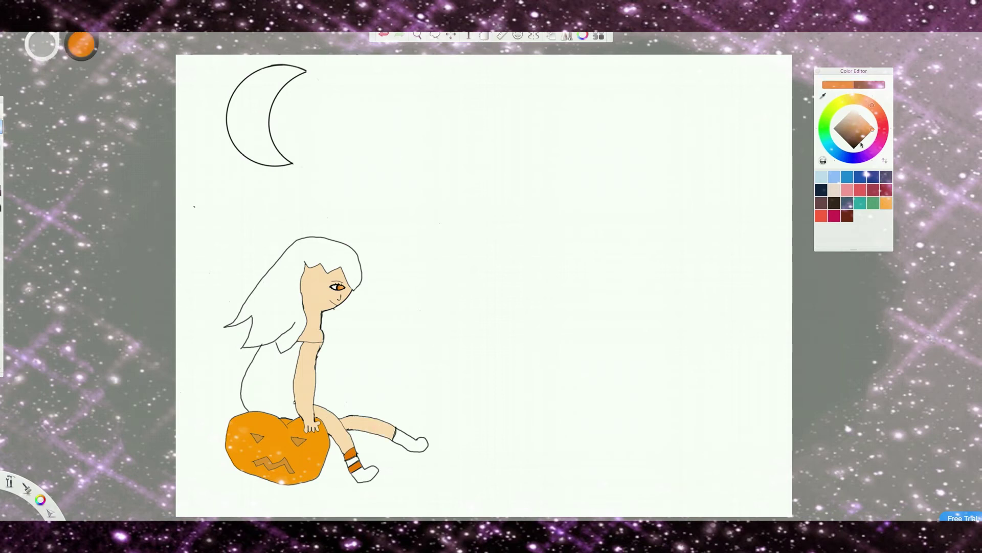
{"action": "left_click_drag", "start_coordinate": [861, 146], "coordinate": [853, 149]}
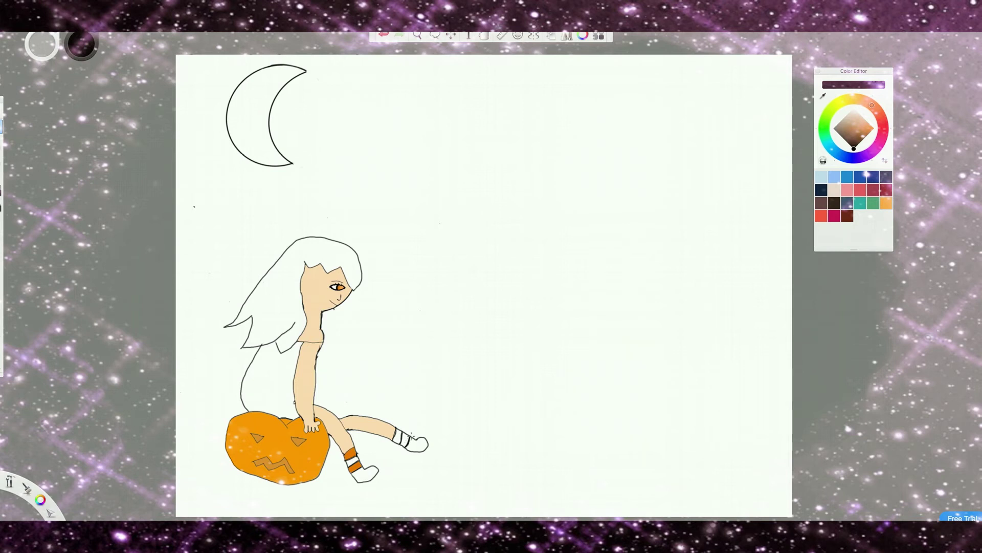
{"action": "left_click", "coordinate": [351, 454], "text": "alt"}
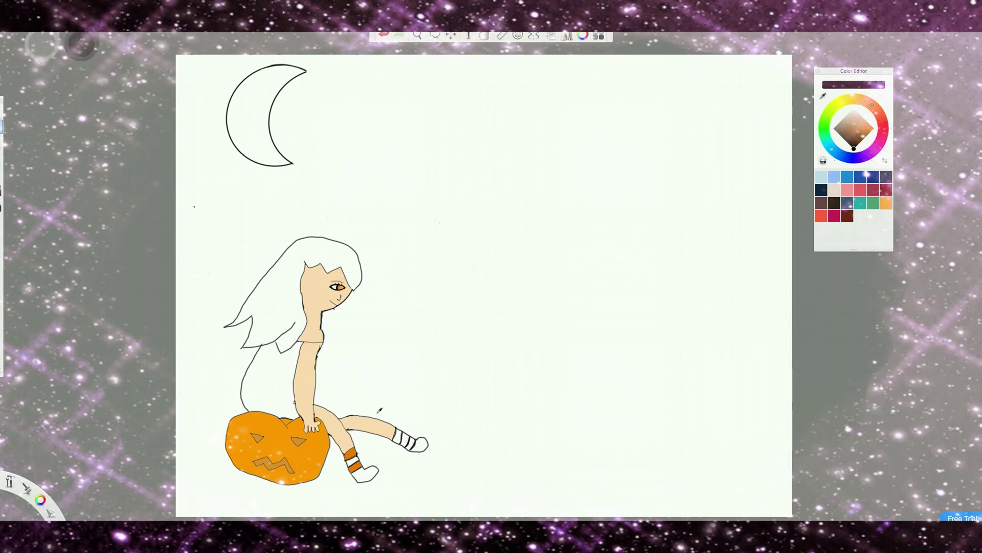
{"action": "left_click", "coordinate": [483, 34]}
{"action": "left_click", "coordinate": [417, 35]}
{"action": "mouse_move", "coordinate": [451, 131]}
{"action": "left_mouse_down"}
{"action": "mouse_move", "coordinate": [527, 215]}
{"action": "mouse_move", "coordinate": [435, 312]}
{"action": "mouse_move", "coordinate": [430, 213]}
{"action": "mouse_move", "coordinate": [477, 148]}
{"action": "left_mouse_up"}
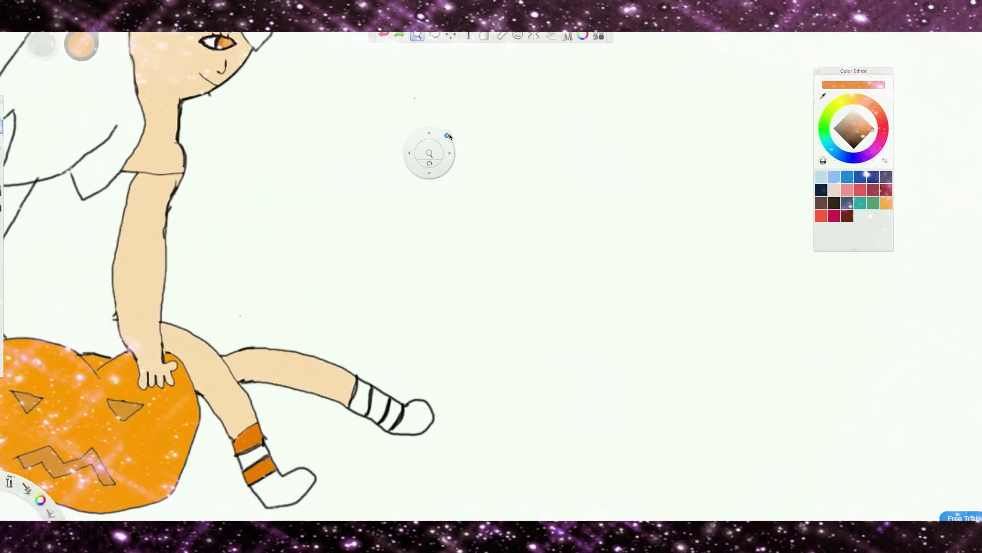
Try erasing and redrawing the far foot in different shapes with the dark outline colour
{"action": "key", "text": "e"}
{"action": "mouse_move", "coordinate": [402, 402]}
{"action": "left_mouse_down"}
{"action": "mouse_move", "coordinate": [429, 407]}
{"action": "mouse_move", "coordinate": [424, 431]}
{"action": "mouse_move", "coordinate": [411, 407]}
{"action": "mouse_move", "coordinate": [432, 403]}
{"action": "mouse_move", "coordinate": [433, 427]}
{"action": "mouse_move", "coordinate": [431, 402]}
{"action": "mouse_move", "coordinate": [442, 415]}
{"action": "mouse_move", "coordinate": [428, 431]}
{"action": "mouse_move", "coordinate": [405, 406]}
{"action": "mouse_move", "coordinate": [436, 407]}
{"action": "mouse_move", "coordinate": [414, 435]}
{"action": "left_mouse_up"}
{"action": "left_click", "coordinate": [854, 149]}
{"action": "key", "text": "ctrl+z"}
{"action": "key", "text": "ctrl+z"}
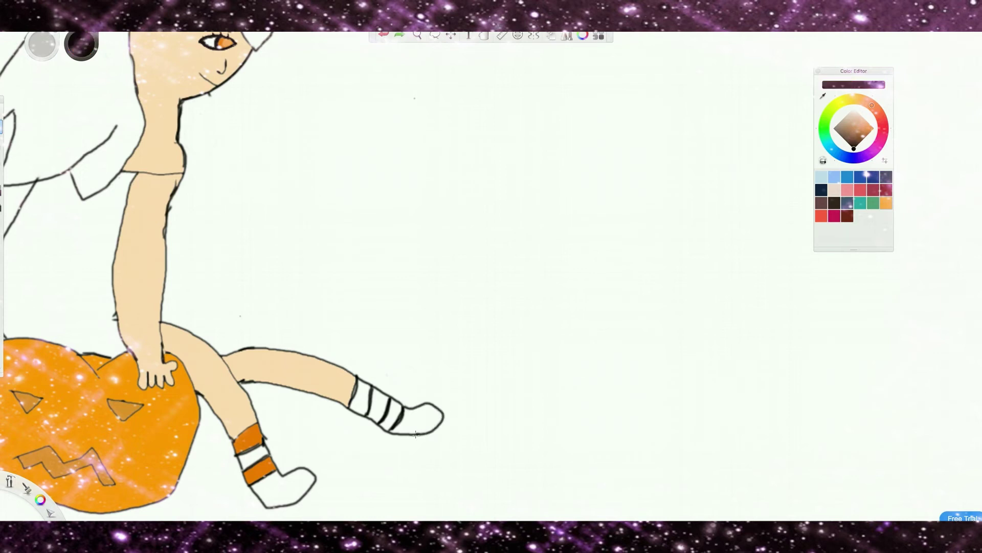
{"action": "key", "text": "ctrl+z"}
{"action": "key", "text": "ctrl+z"}
{"action": "mouse_move", "coordinate": [392, 432]}
{"action": "left_mouse_down"}
{"action": "mouse_move", "coordinate": [418, 443]}
{"action": "mouse_move", "coordinate": [436, 398]}
{"action": "mouse_move", "coordinate": [404, 409]}
{"action": "left_mouse_up"}
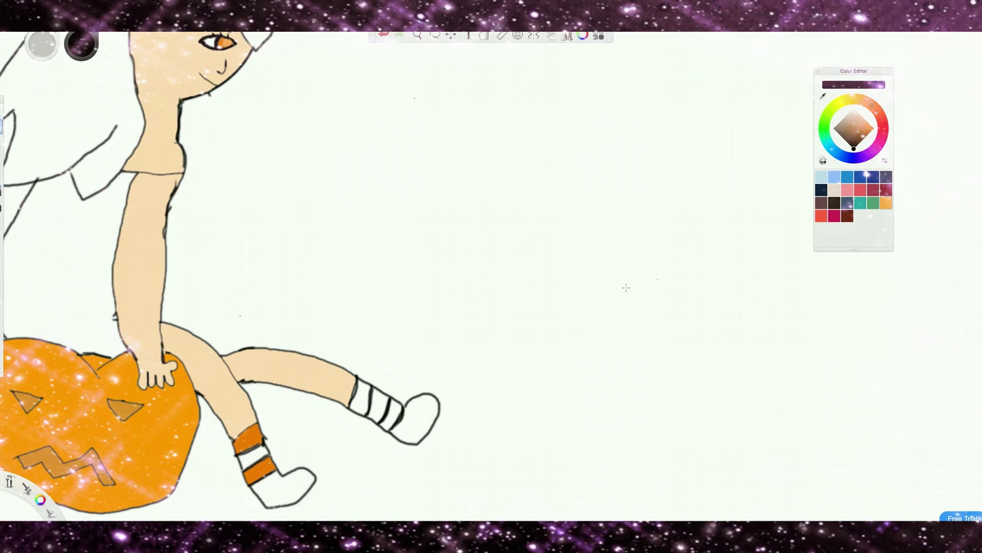
Undo the far foot and sock stripe strokes, and erase the remaining sock and foot outline
{"action": "left_click", "coordinate": [385, 38]}
{"action": "left_click", "coordinate": [386, 40]}
{"action": "left_click", "coordinate": [387, 41]}
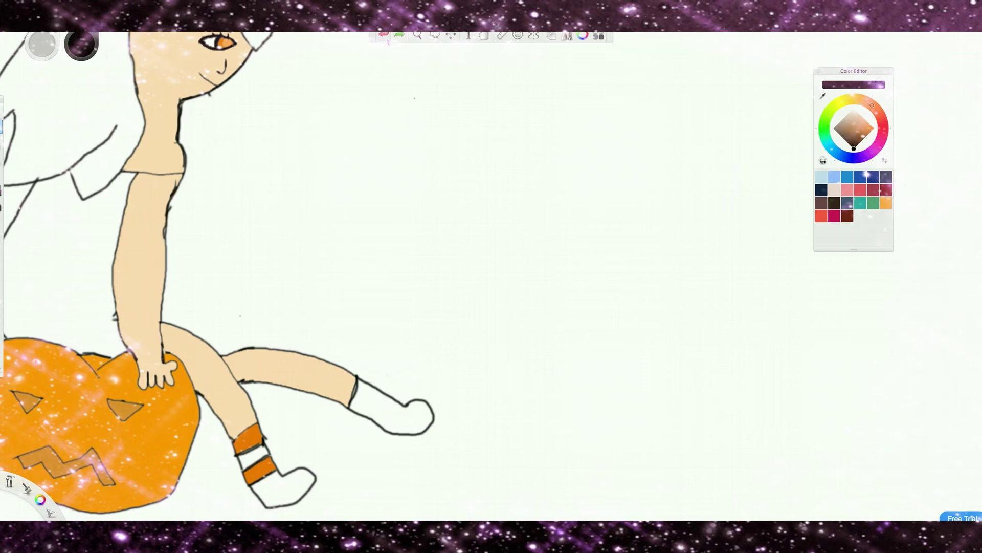
{"action": "mouse_move", "coordinate": [433, 404]}
{"action": "left_mouse_down"}
{"action": "mouse_move", "coordinate": [379, 418]}
{"action": "mouse_move", "coordinate": [367, 382]}
{"action": "mouse_move", "coordinate": [393, 401]}
{"action": "mouse_move", "coordinate": [370, 420]}
{"action": "left_mouse_up"}
Try drawing the missing far foot with the vertical symmetry line placed beside the girl's legs
{"action": "mouse_move", "coordinate": [7, 502]}
{"action": "left_click", "coordinate": [534, 35]}
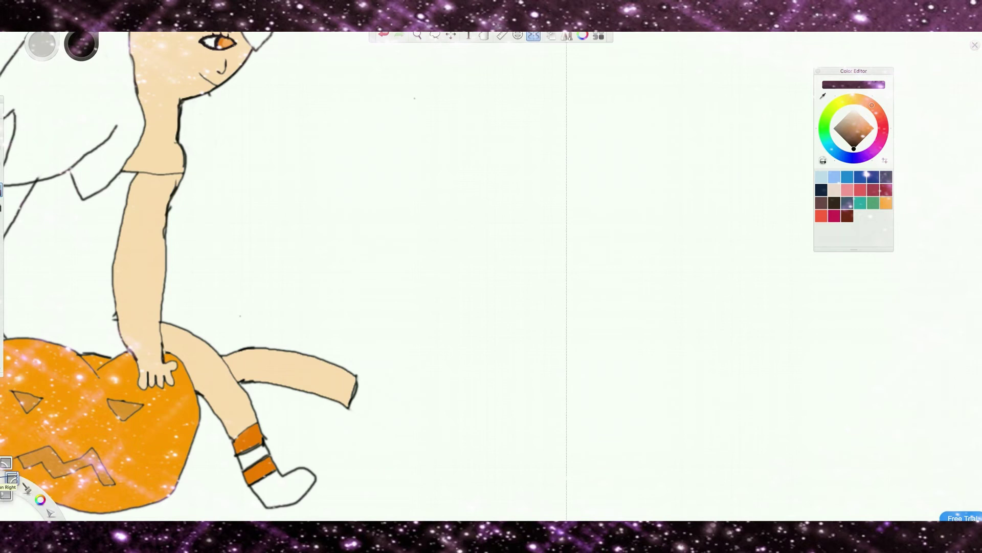
{"action": "left_click", "coordinate": [417, 34]}
{"action": "mouse_move", "coordinate": [432, 70]}
{"action": "left_mouse_down"}
{"action": "mouse_move", "coordinate": [450, 125]}
{"action": "mouse_move", "coordinate": [458, 103]}
{"action": "mouse_move", "coordinate": [429, 348]}
{"action": "left_mouse_up"}
{"action": "left_click", "coordinate": [328, 348]}
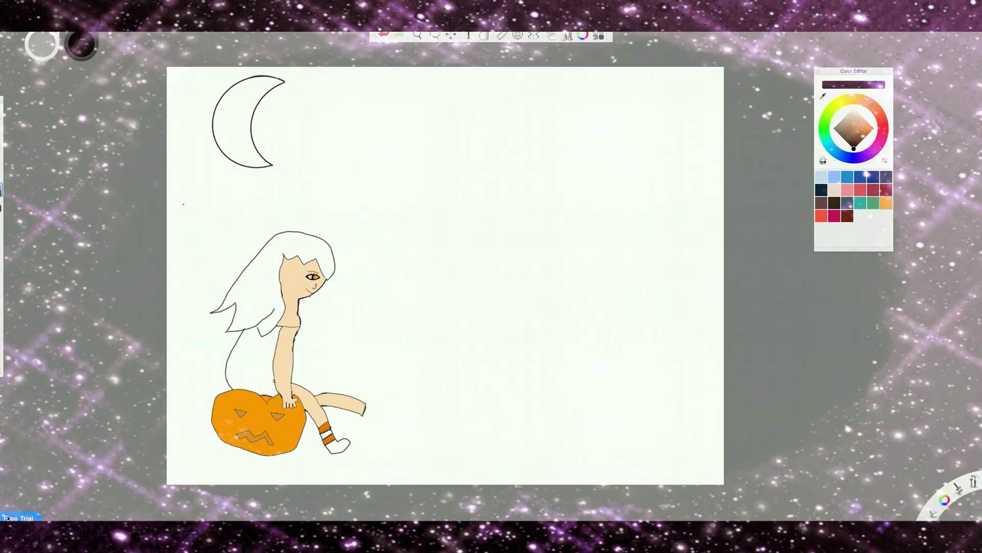
{"action": "left_click", "coordinate": [534, 35]}
{"action": "left_click_drag", "start_coordinate": [446, 276], "coordinate": [319, 327]}
{"action": "key", "text": "ctrl+z"}
{"action": "key", "text": "space"}
{"action": "left_click_drag", "start_coordinate": [318, 437], "coordinate": [341, 472]}
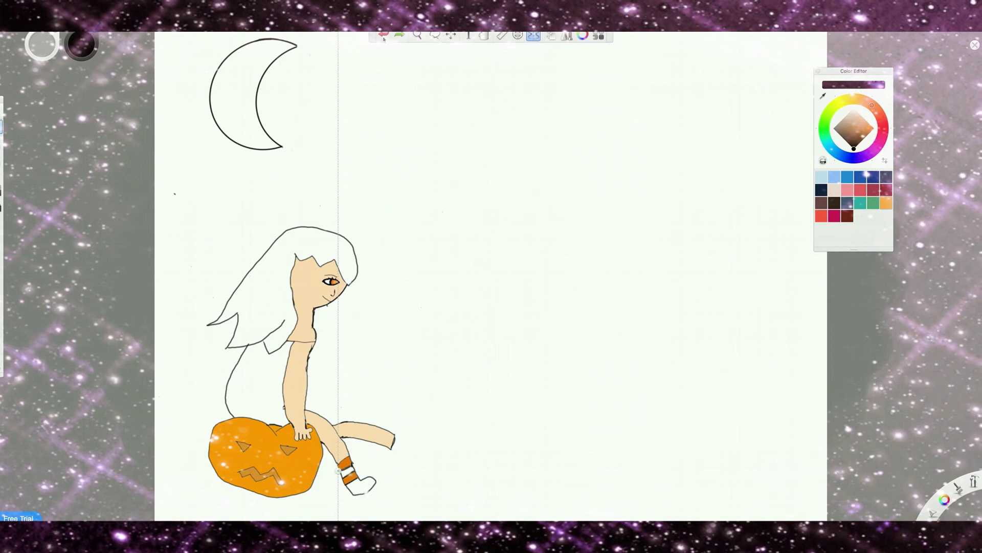
{"action": "key", "text": "space"}
{"action": "mouse_move", "coordinate": [428, 62]}
{"action": "left_mouse_down"}
{"action": "mouse_move", "coordinate": [449, 49]}
{"action": "mouse_move", "coordinate": [454, 72]}
{"action": "left_mouse_up"}
{"action": "key", "text": "space"}
{"action": "left_click_drag", "start_coordinate": [433, 314], "coordinate": [460, 389]}
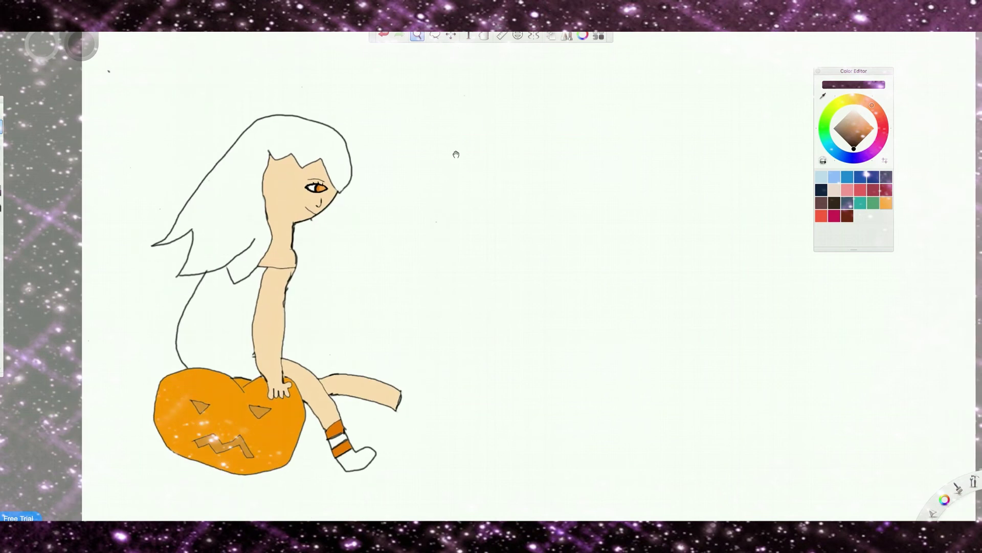
Try to lasso the near striped sock and foot and transform the selection for use on the far leg
{"action": "mouse_move", "coordinate": [409, 422]}
{"action": "left_mouse_down"}
{"action": "mouse_move", "coordinate": [435, 396]}
{"action": "mouse_move", "coordinate": [400, 391]}
{"action": "left_mouse_up"}
{"action": "key", "text": "ctrl+z"}
{"action": "key", "text": "l"}
{"action": "mouse_move", "coordinate": [345, 417]}
{"action": "left_mouse_down"}
{"action": "mouse_move", "coordinate": [329, 435]}
{"action": "mouse_move", "coordinate": [342, 468]}
{"action": "mouse_move", "coordinate": [379, 457]}
{"action": "mouse_move", "coordinate": [345, 419]}
{"action": "mouse_move", "coordinate": [396, 383]}
{"action": "left_mouse_up"}
{"action": "left_click", "coordinate": [416, 366]}
{"action": "left_click", "coordinate": [435, 35]}
{"action": "mouse_move", "coordinate": [341, 420]}
{"action": "left_mouse_down"}
{"action": "mouse_move", "coordinate": [357, 443]}
{"action": "mouse_move", "coordinate": [378, 450]}
{"action": "mouse_move", "coordinate": [375, 466]}
{"action": "mouse_move", "coordinate": [336, 476]}
{"action": "mouse_move", "coordinate": [330, 432]}
{"action": "left_mouse_up"}
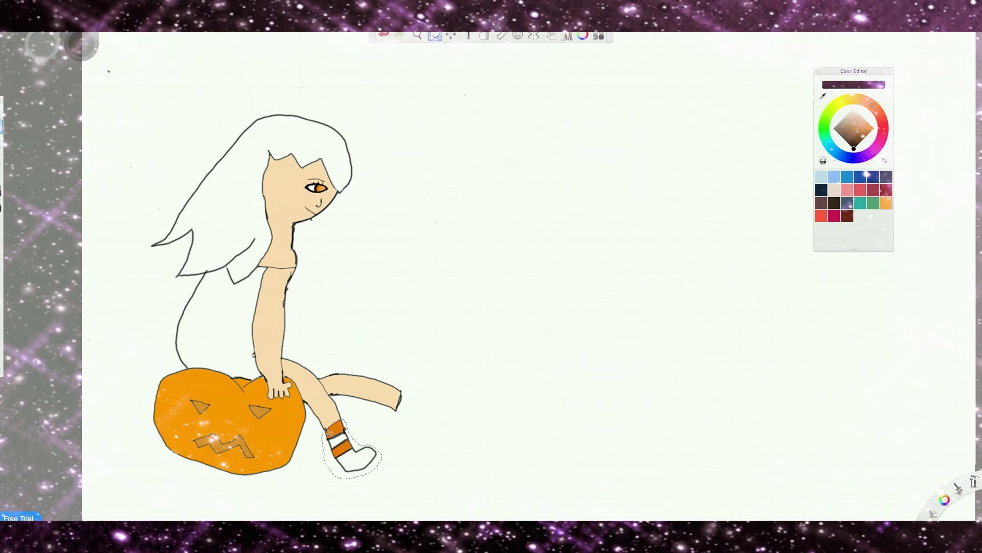
{"action": "mouse_move", "coordinate": [378, 467]}
{"action": "left_mouse_down"}
{"action": "mouse_move", "coordinate": [371, 459]}
{"action": "mouse_move", "coordinate": [389, 455]}
{"action": "left_mouse_up"}
{"action": "left_click", "coordinate": [383, 35]}
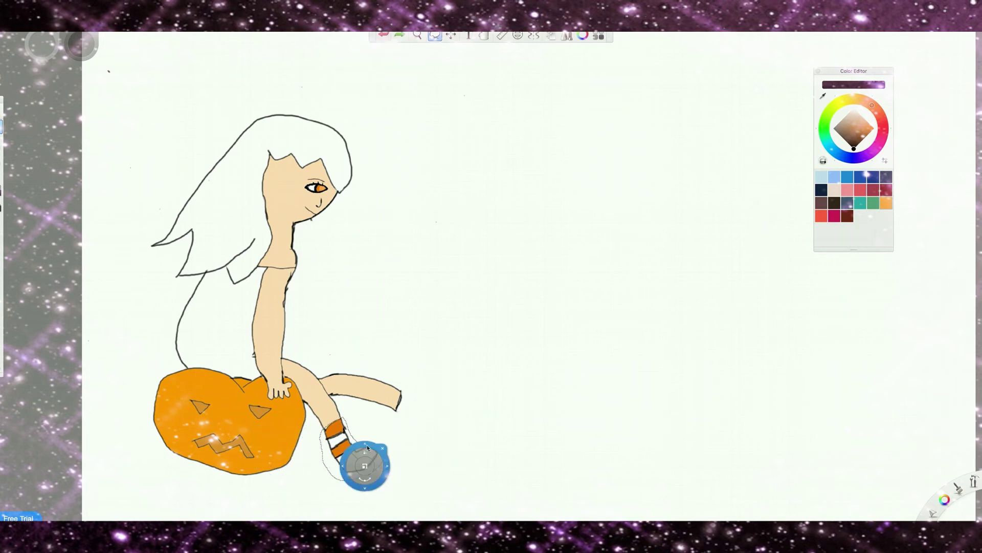
{"action": "left_click", "coordinate": [370, 445]}
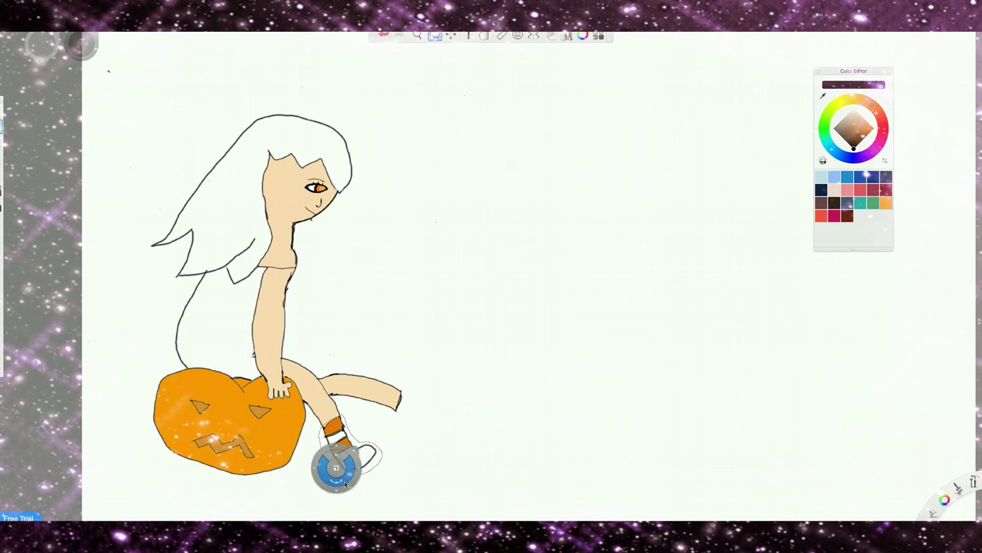
{"action": "left_click", "coordinate": [384, 475]}
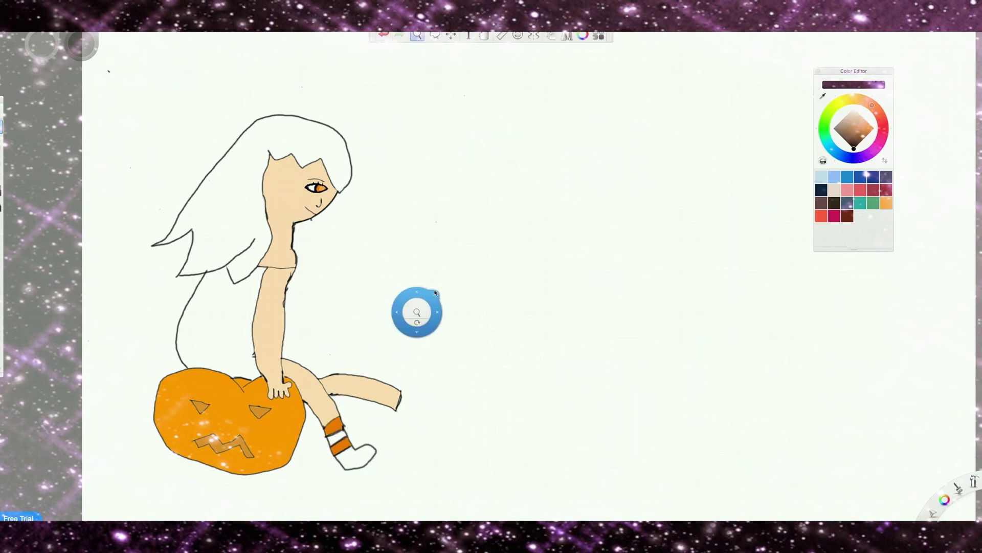
Draw a new far sock with stripe lines and a foot in the dark outline colour, undoing unsatisfactory strokes
{"action": "mouse_move", "coordinate": [400, 401]}
{"action": "left_mouse_down"}
{"action": "mouse_move", "coordinate": [428, 426]}
{"action": "mouse_move", "coordinate": [412, 397]}
{"action": "left_mouse_up"}
{"action": "key", "text": "ctrl+z"}
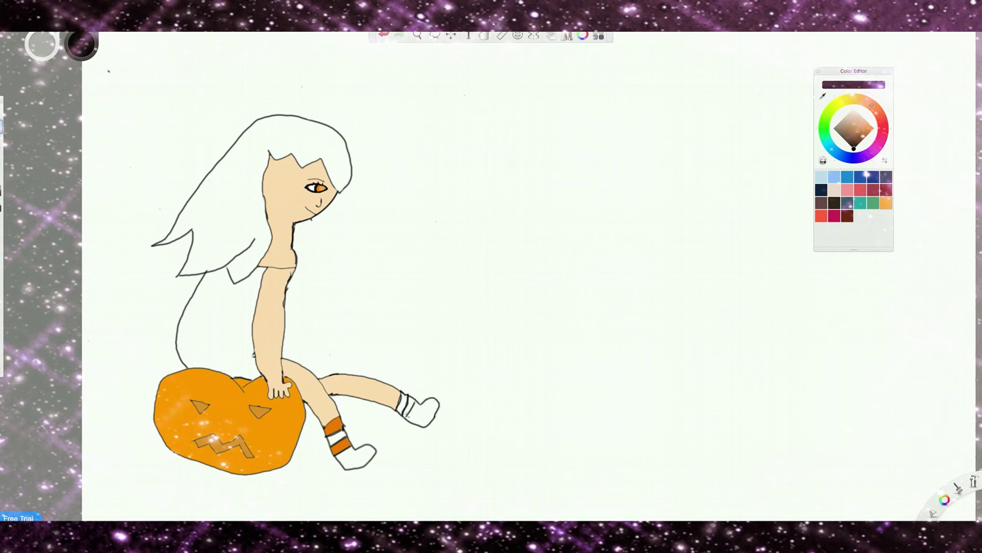
{"action": "key", "text": "ctrl+z"}
{"action": "key", "text": "ctrl+z"}
{"action": "mouse_move", "coordinate": [423, 407]}
{"action": "left_mouse_down"}
{"action": "mouse_move", "coordinate": [446, 410]}
{"action": "mouse_move", "coordinate": [419, 425]}
{"action": "mouse_move", "coordinate": [407, 415]}
{"action": "mouse_move", "coordinate": [417, 425]}
{"action": "mouse_move", "coordinate": [412, 418]}
{"action": "left_mouse_up"}
{"action": "key", "text": "ctrl+z"}
{"action": "key", "text": "ctrl+z"}
{"action": "key", "text": "ctrl+z"}
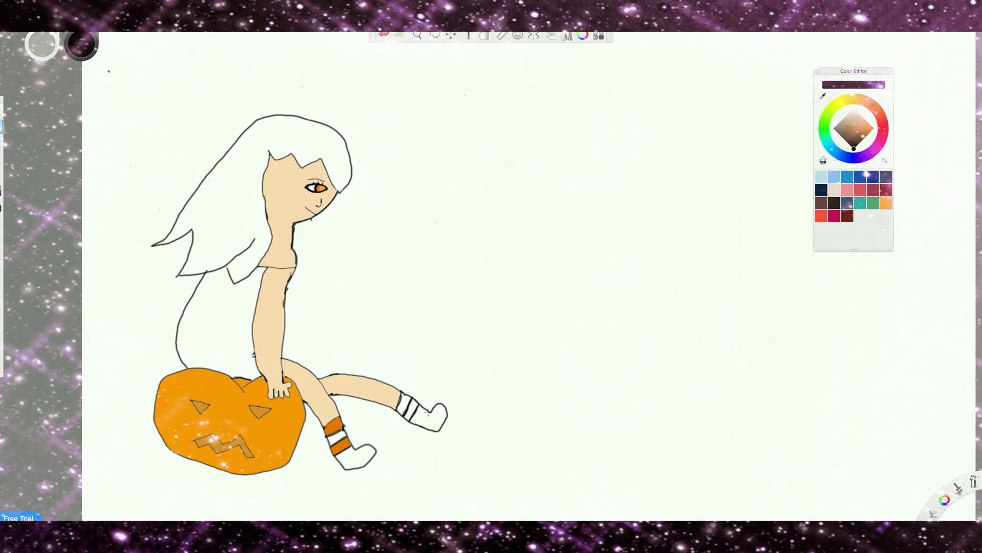
Sample the orange of the near sock and fill the two outer stripes of the far sock with it
{"action": "left_click", "coordinate": [824, 96]}
{"action": "left_click", "coordinate": [333, 424]}
{"action": "left_click", "coordinate": [484, 35]}
{"action": "left_click", "coordinate": [406, 403]}
{"action": "left_click", "coordinate": [418, 416]}
Fill both feet and the middle sock stripes with a lighter orange
{"action": "left_click", "coordinate": [867, 121]}
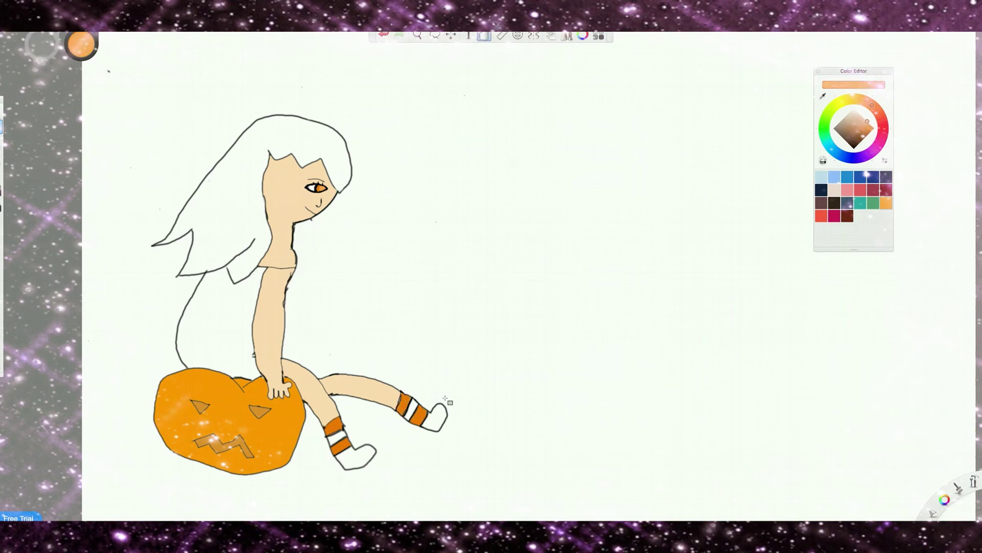
{"action": "left_click", "coordinate": [438, 419]}
{"action": "left_click", "coordinate": [357, 458]}
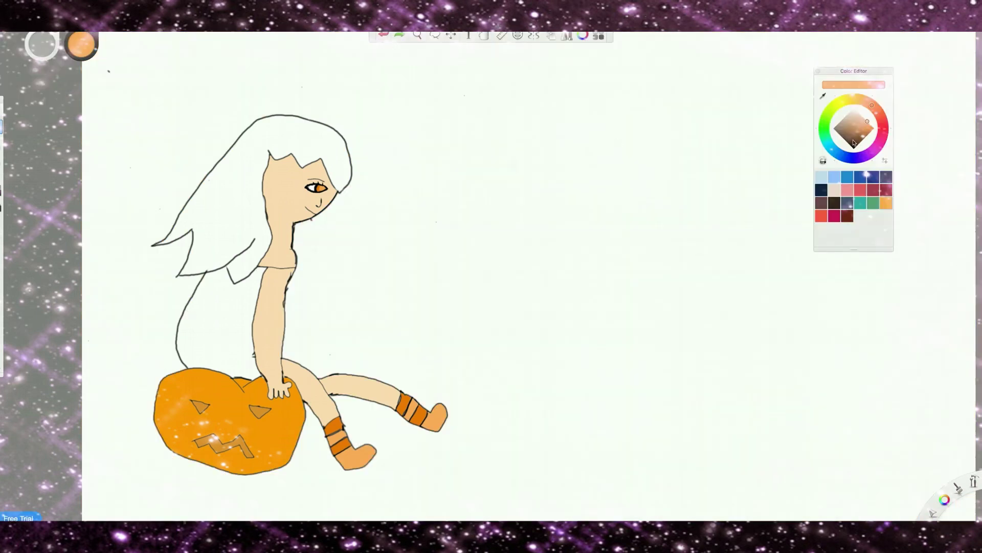
Outline a waistband across the girl's waist in the dark colour and fill it with dark brown
{"action": "left_click", "coordinate": [852, 146]}
{"action": "mouse_move", "coordinate": [192, 297]}
{"action": "left_mouse_down"}
{"action": "mouse_move", "coordinate": [255, 311]}
{"action": "mouse_move", "coordinate": [207, 316]}
{"action": "mouse_move", "coordinate": [255, 321]}
{"action": "left_mouse_up"}
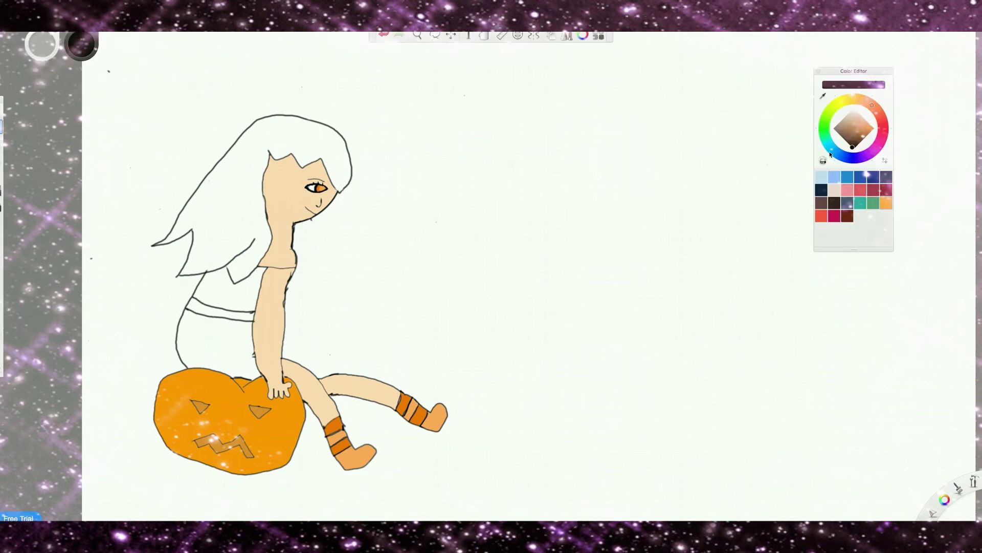
{"action": "left_click", "coordinate": [847, 133]}
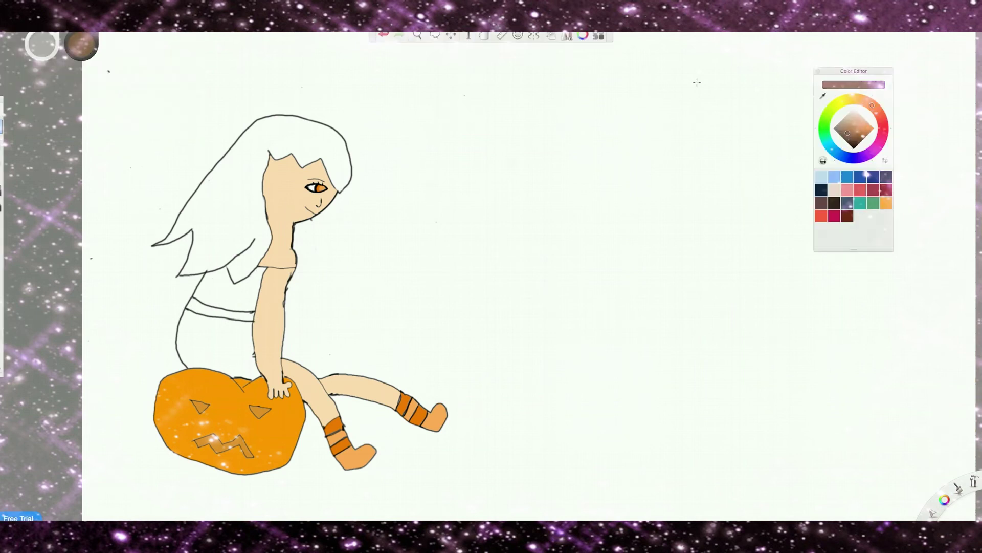
{"action": "left_click", "coordinate": [483, 36]}
{"action": "left_click", "coordinate": [220, 311]}
Undo a trial fill in strong orange and fill the girl's skirt below the waistband with light orange
{"action": "left_click", "coordinate": [858, 130]}
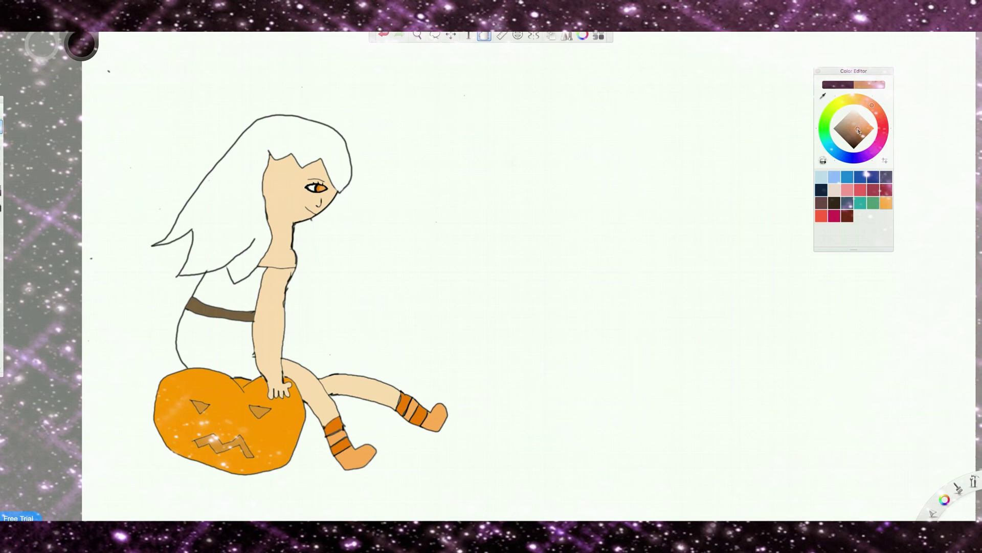
{"action": "left_click", "coordinate": [867, 121]}
{"action": "left_click", "coordinate": [885, 203]}
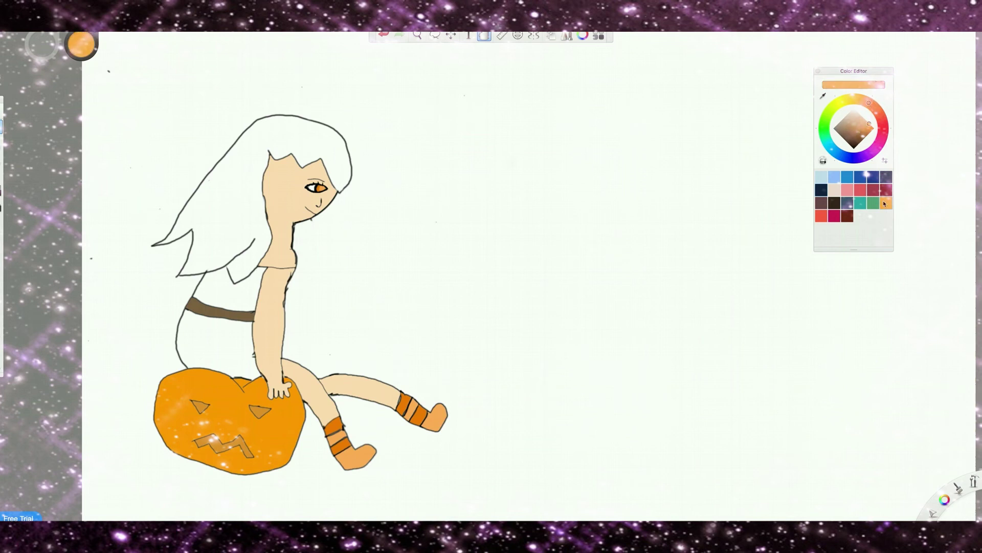
{"action": "left_click_drag", "start_coordinate": [869, 124], "coordinate": [876, 130]}
{"action": "left_click", "coordinate": [222, 302]}
{"action": "key", "text": "super+z"}
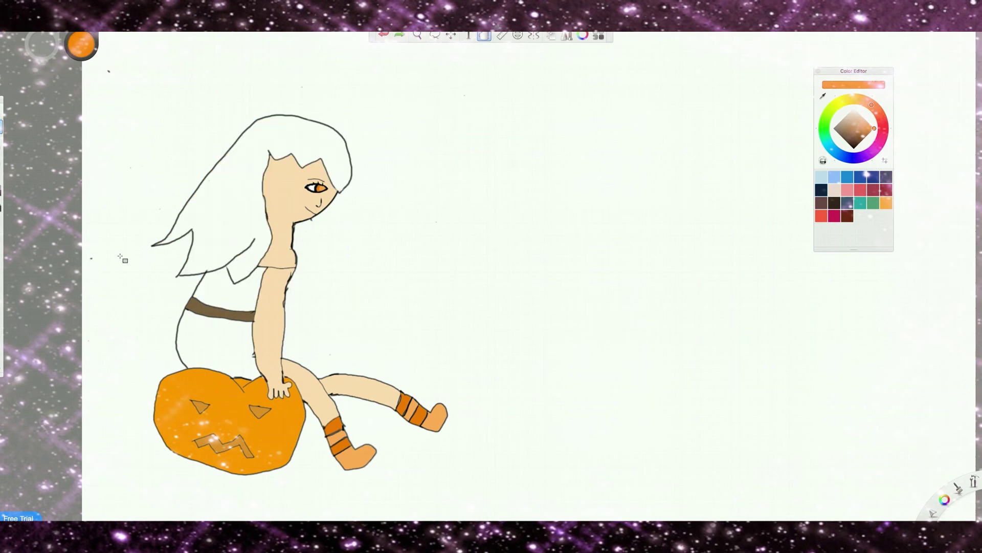
{"action": "left_click", "coordinate": [257, 319]}
{"action": "left_click", "coordinate": [869, 123]}
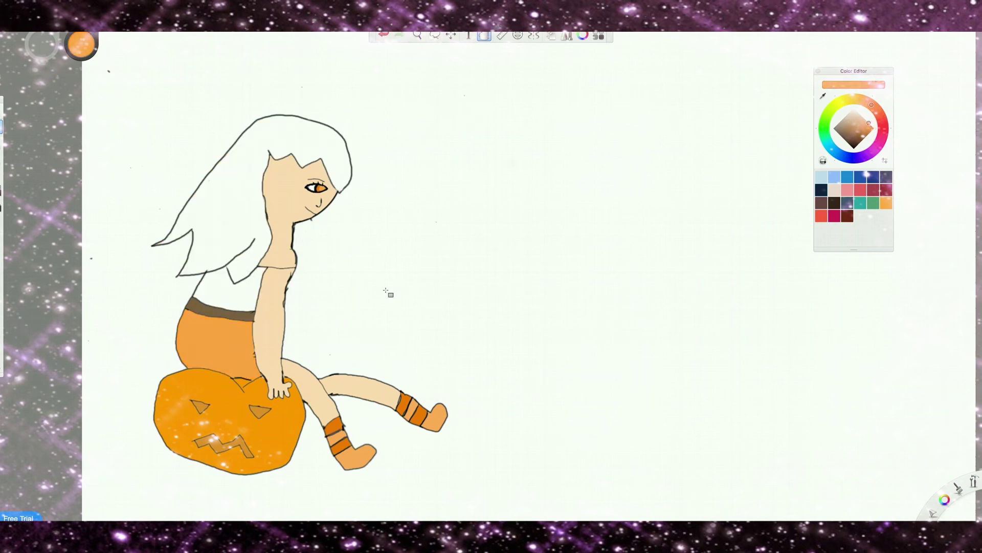
Fill the girl's skirt and the top above the waistband with a darker, brownish orange
{"action": "left_click", "coordinate": [868, 131]}
{"action": "key", "text": "b"}
{"action": "left_click_drag", "start_coordinate": [855, 128], "coordinate": [853, 149]}
{"action": "left_click", "coordinate": [822, 98]}
{"action": "left_click", "coordinate": [215, 333]}
{"action": "key", "text": "f"}
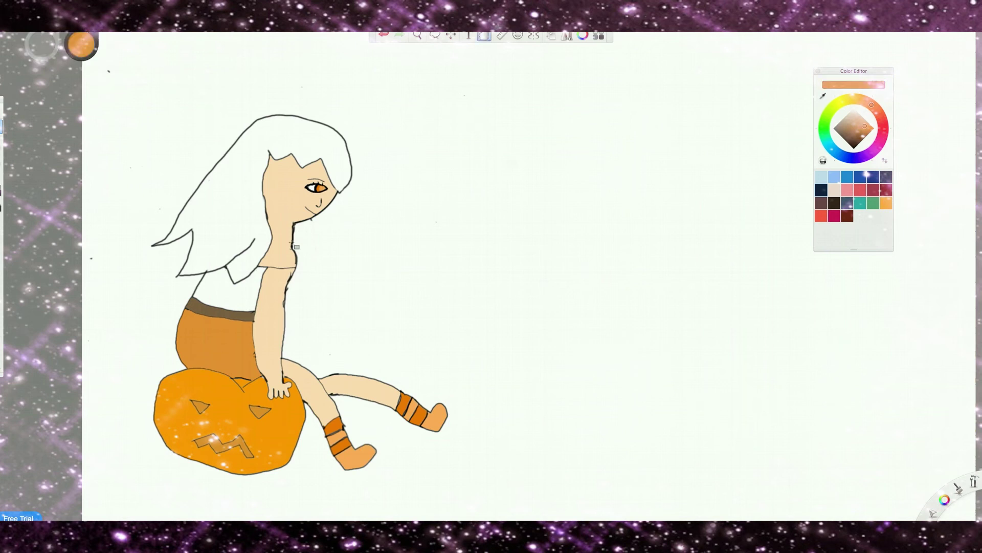
{"action": "left_click", "coordinate": [230, 286]}
Fill the girl's top with a strong orange and undo the trial fill on the pumpkin
{"action": "left_click", "coordinate": [875, 128]}
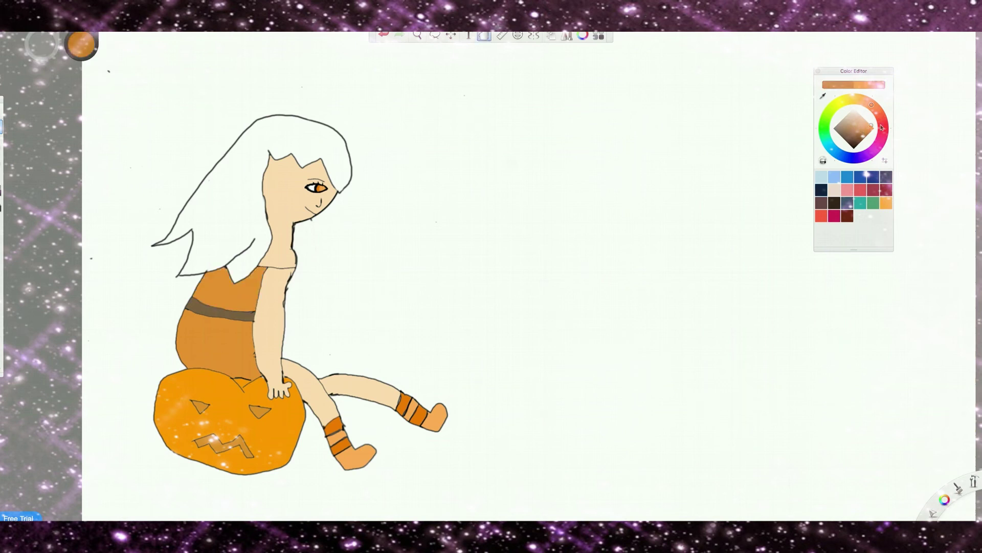
{"action": "left_click", "coordinate": [225, 410]}
{"action": "key", "text": "ctrl+z"}
{"action": "key", "text": "ctrl+shift+z"}
{"action": "key", "text": "ctrl+z"}
Sample the strong orange of the top and fill the skirt with it
{"action": "key", "text": "b"}
{"action": "left_click", "coordinate": [854, 148]}
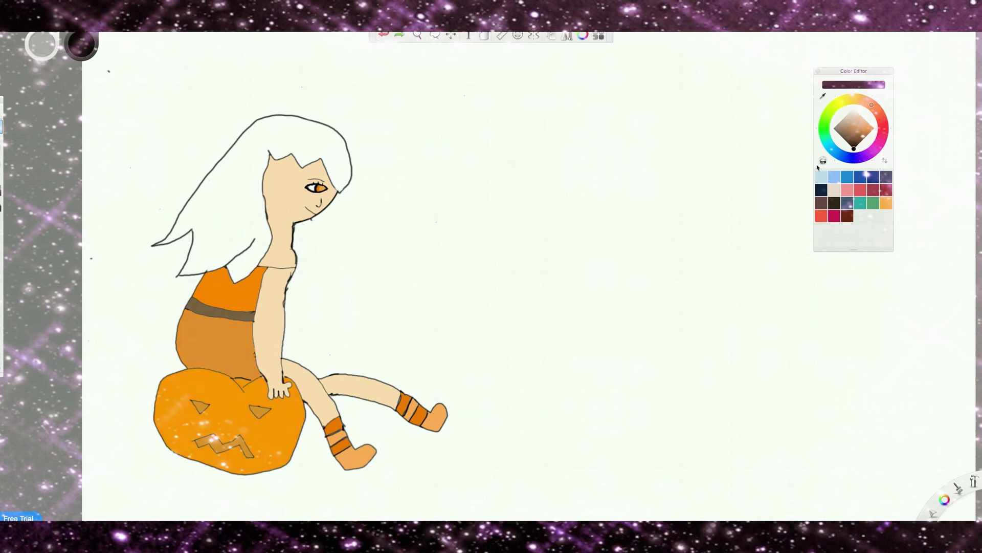
{"action": "left_click", "coordinate": [484, 35]}
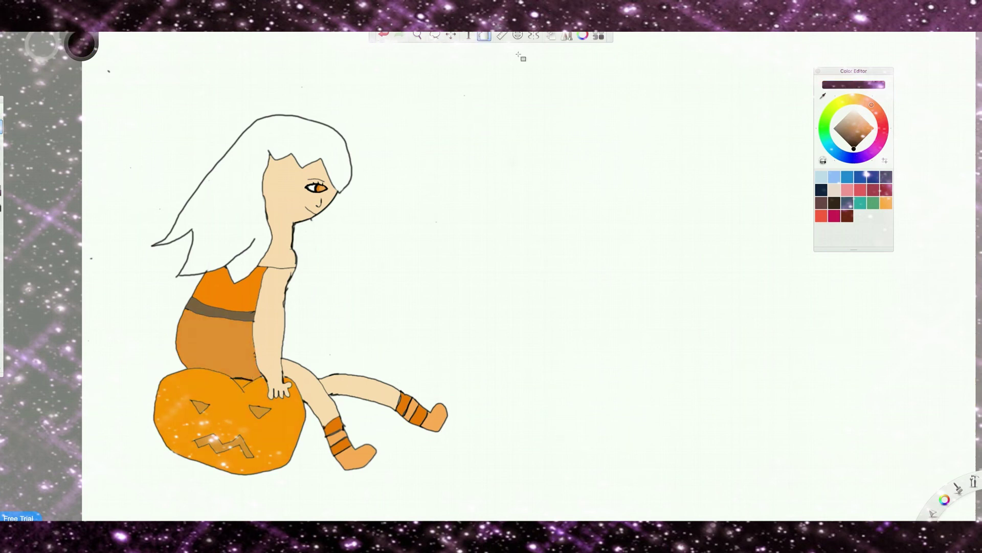
{"action": "left_click", "coordinate": [240, 287], "text": "alt"}
{"action": "left_click", "coordinate": [220, 347]}
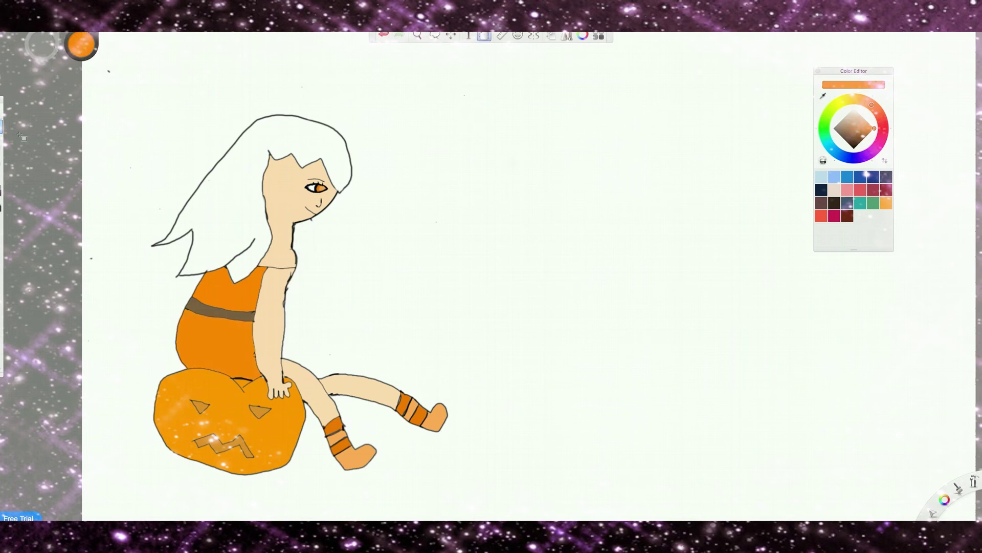
Brush faint lighter fold lines down the skirt and undo the stray strokes on the empty background
{"action": "key", "text": "b"}
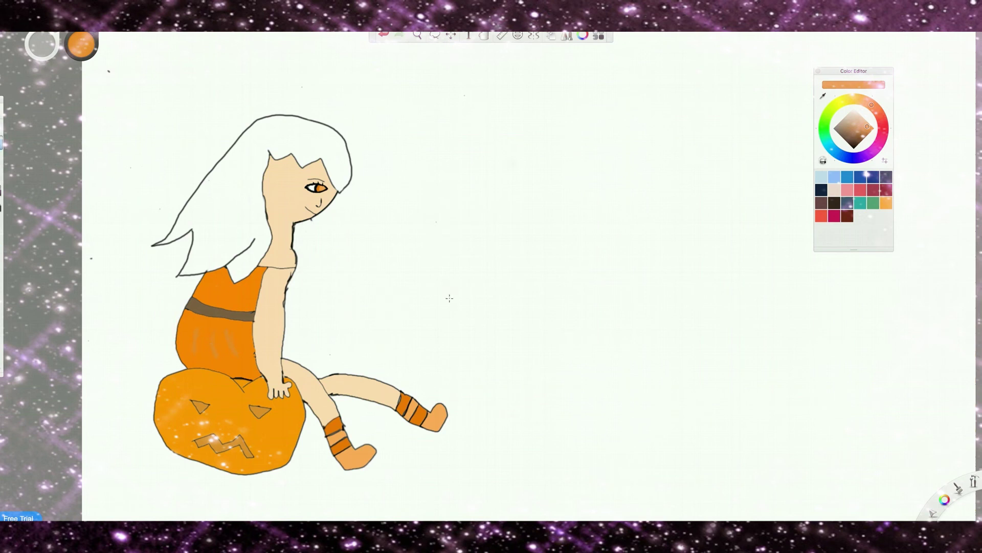
{"action": "left_click_drag", "start_coordinate": [449, 298], "coordinate": [532, 317]}
{"action": "key", "text": "ctrl+z"}
{"action": "key", "text": "ctrl+z"}
Fill the girl's hair with a bright yellowish orange
{"action": "left_click", "coordinate": [870, 127]}
{"action": "mouse_move", "coordinate": [870, 127]}
{"action": "left_mouse_down"}
{"action": "mouse_move", "coordinate": [862, 132]}
{"action": "mouse_move", "coordinate": [866, 101]}
{"action": "mouse_move", "coordinate": [874, 128]}
{"action": "left_mouse_up"}
{"action": "left_click", "coordinate": [484, 35]}
{"action": "left_click", "coordinate": [312, 139]}
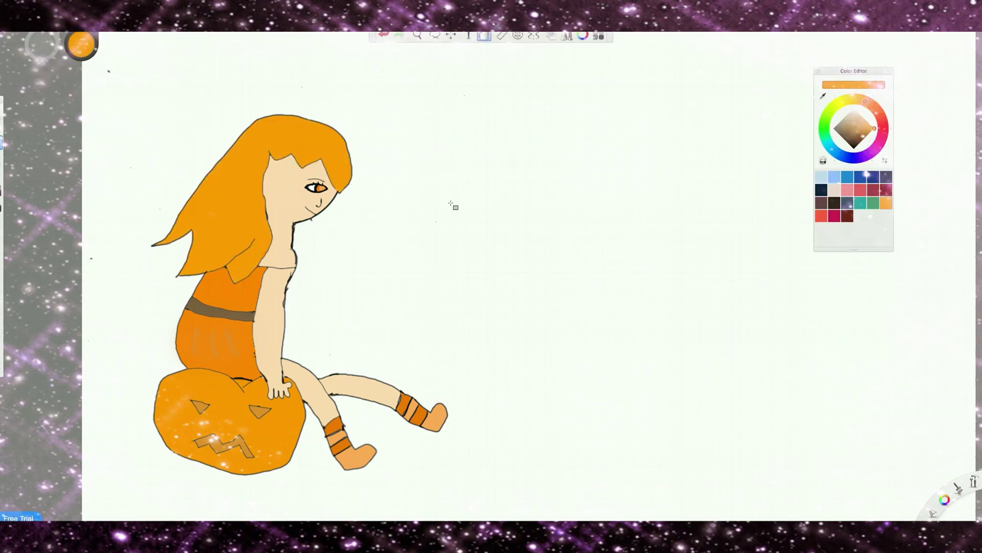
Fill the whole background around the girl, pumpkin and moon with black
{"action": "left_click", "coordinate": [771, 181]}
{"action": "left_click_drag", "start_coordinate": [848, 141], "coordinate": [854, 147]}
{"action": "left_click", "coordinate": [618, 202]}
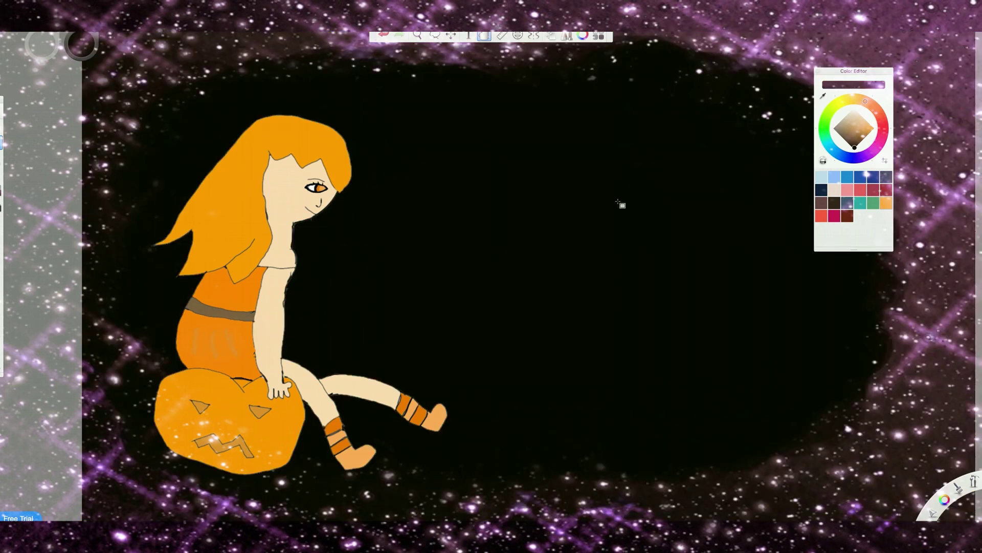
{"action": "left_click", "coordinate": [384, 34]}
{"action": "left_click", "coordinate": [384, 35]}
{"action": "left_click", "coordinate": [399, 35]}
{"action": "left_click", "coordinate": [417, 35]}
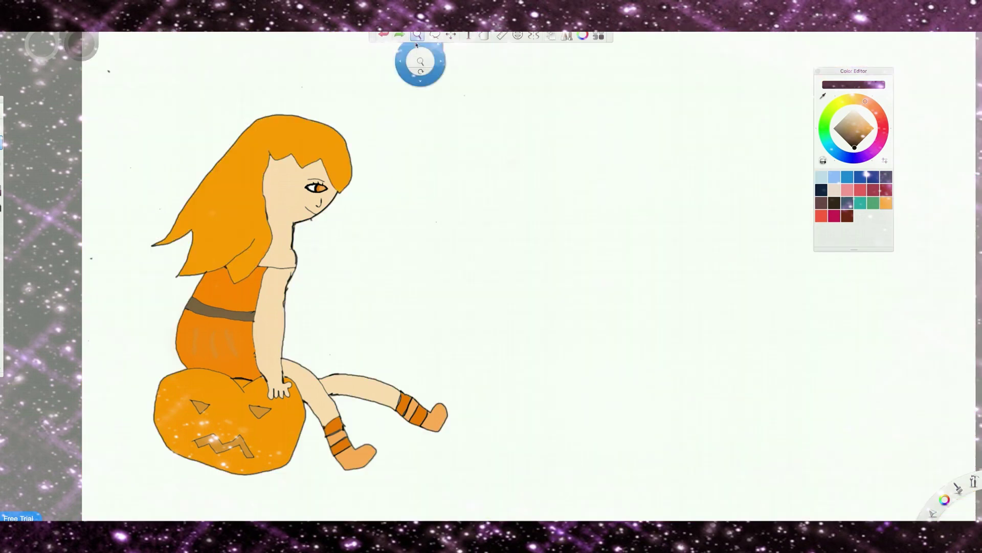
{"action": "scroll", "coordinate": [436, 82], "scroll_direction": "down", "scroll_amount": 5}
{"action": "left_click", "coordinate": [484, 35]}
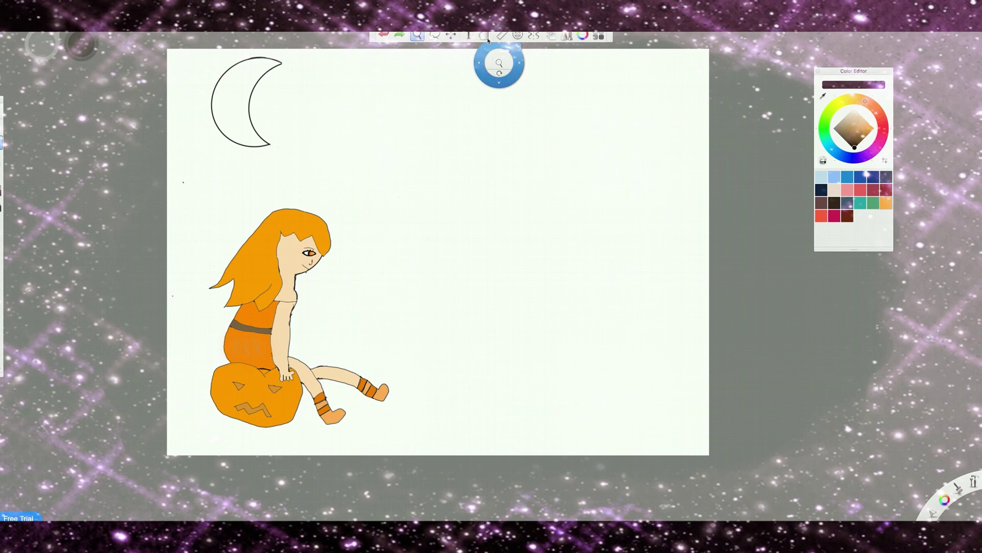
{"action": "left_click", "coordinate": [605, 156]}
Draw five white five-pointed star outlines scattered across the black sky, undoing a misdrawn stroke
{"action": "left_click_drag", "start_coordinate": [81, 45], "coordinate": [81, 32]}
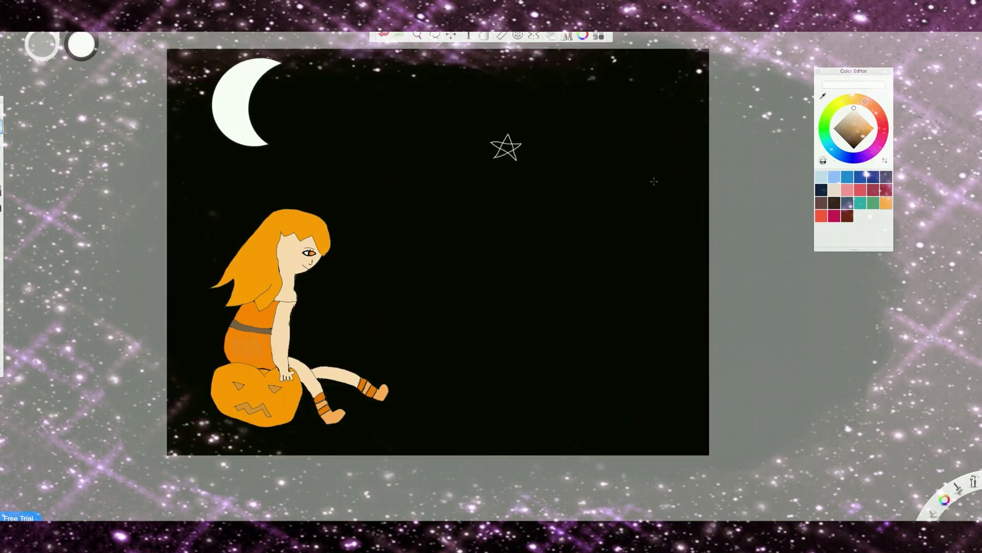
{"action": "left_click_drag", "start_coordinate": [607, 314], "coordinate": [637, 309]}
{"action": "key", "text": "ctrl+z"}
{"action": "left_click_drag", "start_coordinate": [622, 276], "coordinate": [635, 246]}
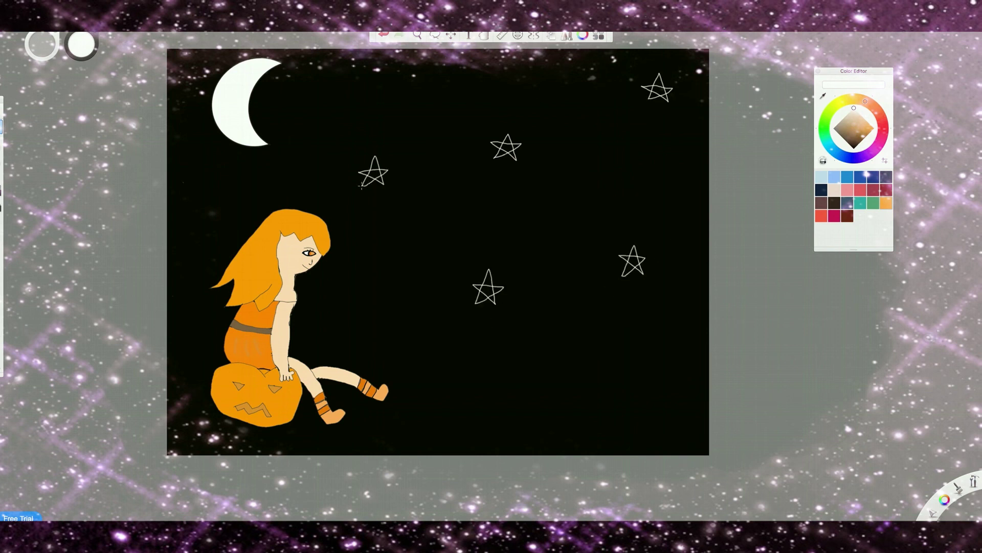
Fill the upper middle star and the upper-right star with white
{"action": "left_click", "coordinate": [484, 36]}
{"action": "left_click", "coordinate": [507, 142]}
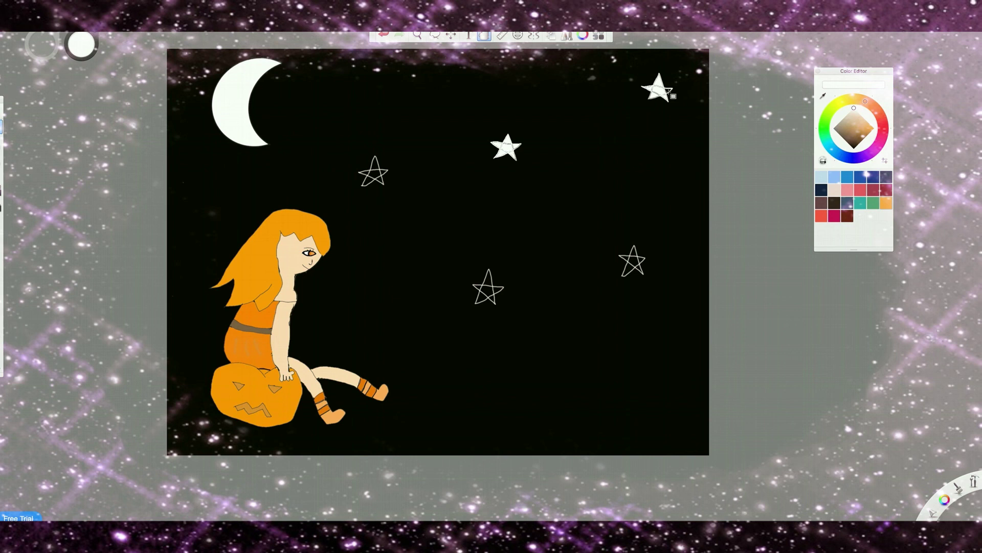
{"action": "scroll", "coordinate": [450, 93], "scroll_direction": "up", "scroll_amount": 5}
{"action": "scroll", "coordinate": [478, 97], "scroll_direction": "right", "scroll_amount": 5}
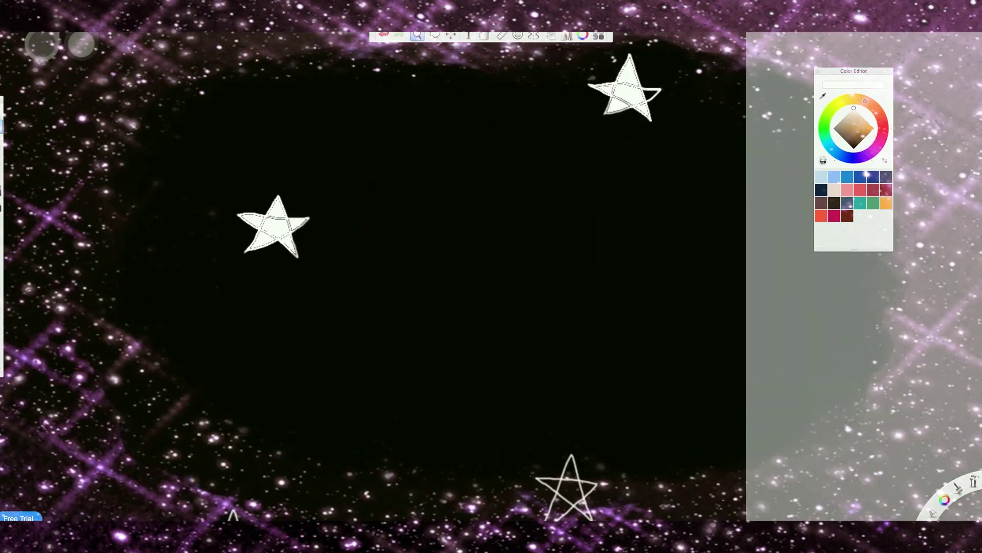
Fill the two lower stars in the sky with white
{"action": "scroll", "coordinate": [491, 307], "scroll_direction": "down", "scroll_amount": 4}
{"action": "scroll", "coordinate": [491, 307], "scroll_direction": "right", "scroll_amount": 3}
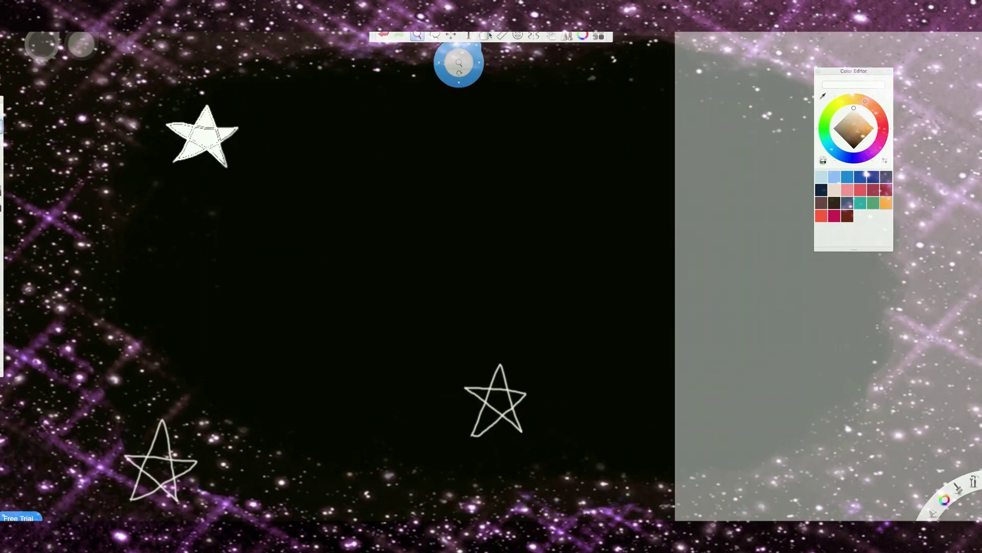
{"action": "left_click", "coordinate": [498, 383]}
{"action": "left_click", "coordinate": [489, 398]}
Fill all segments of the star nearest the moon with white
{"action": "scroll", "coordinate": [489, 399], "scroll_direction": "down", "scroll_amount": 6}
{"action": "scroll", "coordinate": [490, 398], "scroll_direction": "left", "scroll_amount": 9}
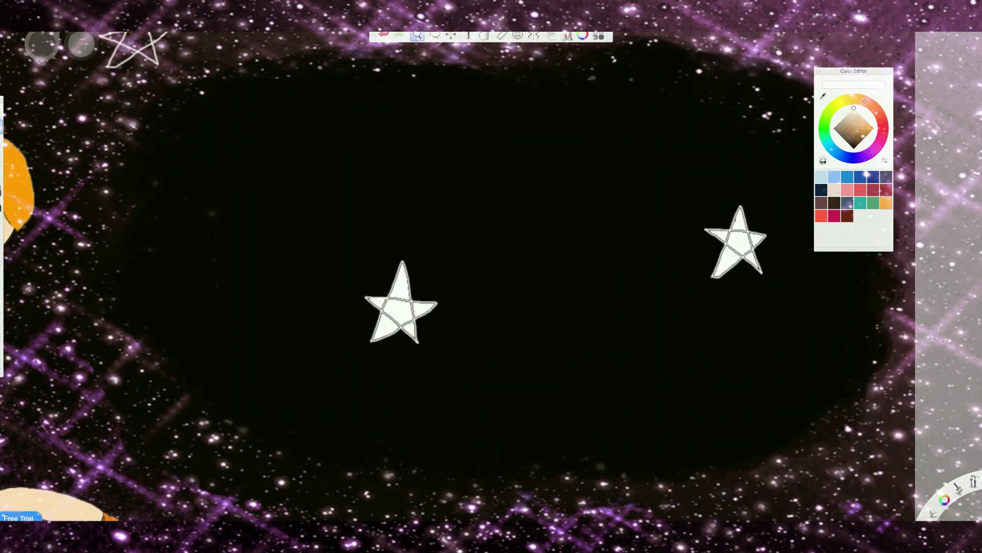
{"action": "scroll", "coordinate": [491, 281], "scroll_direction": "down", "scroll_amount": 8}
{"action": "left_click", "coordinate": [383, 227]}
{"action": "left_click", "coordinate": [361, 245]}
{"action": "left_click", "coordinate": [367, 265]}
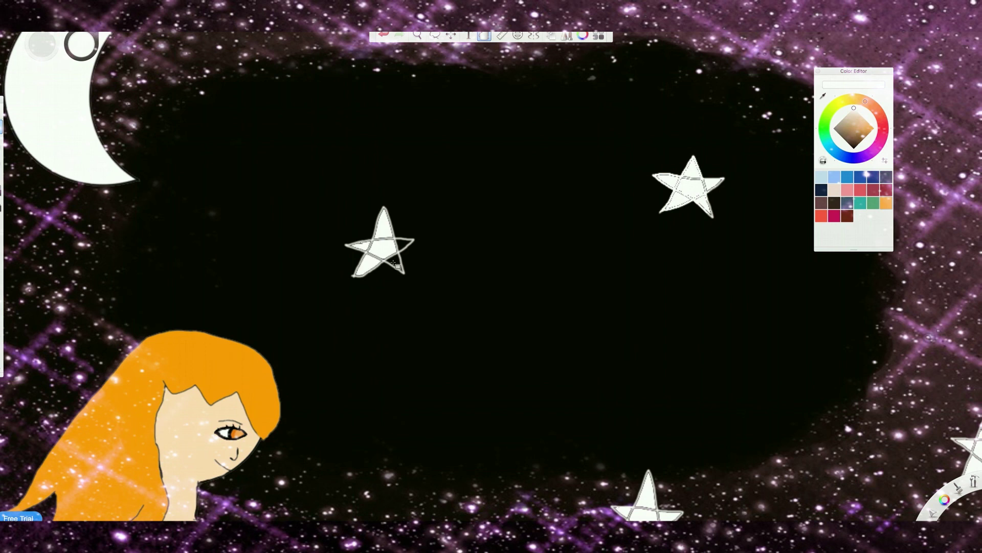
{"action": "left_click", "coordinate": [396, 262]}
{"action": "left_click", "coordinate": [404, 243]}
{"action": "scroll", "coordinate": [449, 155], "scroll_direction": "up", "scroll_amount": 1}
{"action": "scroll", "coordinate": [449, 155], "scroll_direction": "down", "scroll_amount": 10}
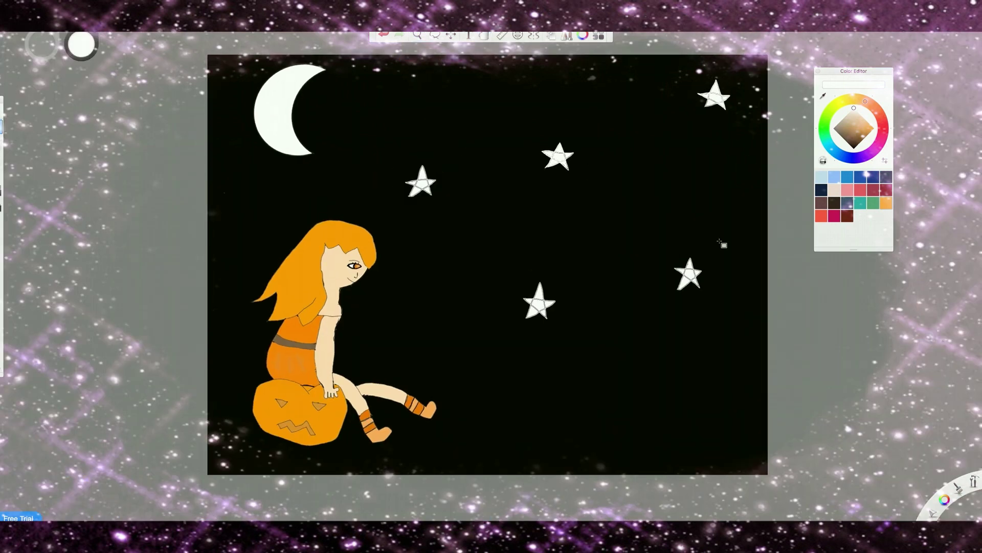
Start a text layer with the artist's name and "Pumpkin Amy", trying size 20 and the Medium Italic typeface
{"action": "left_click", "coordinate": [467, 35]}
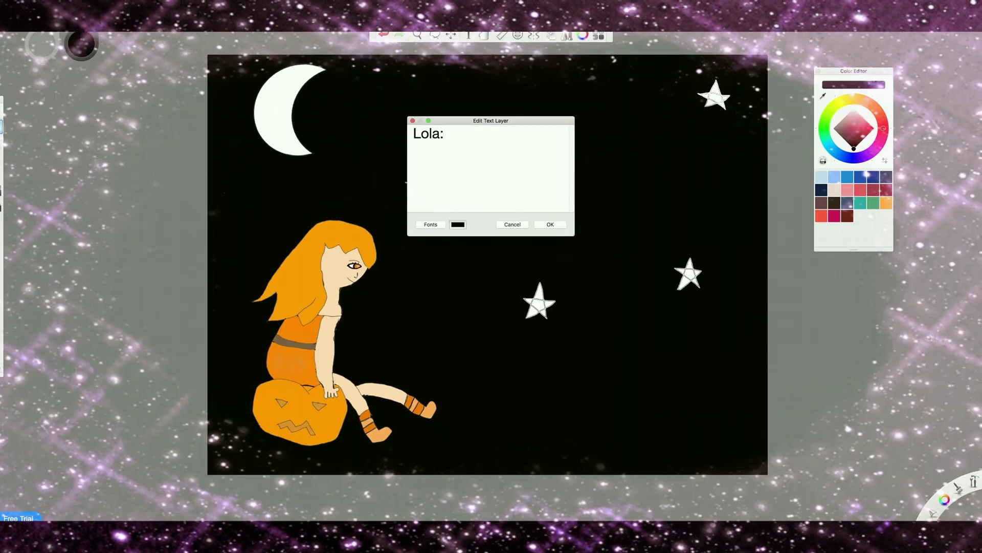
{"action": "left_click", "coordinate": [430, 224]}
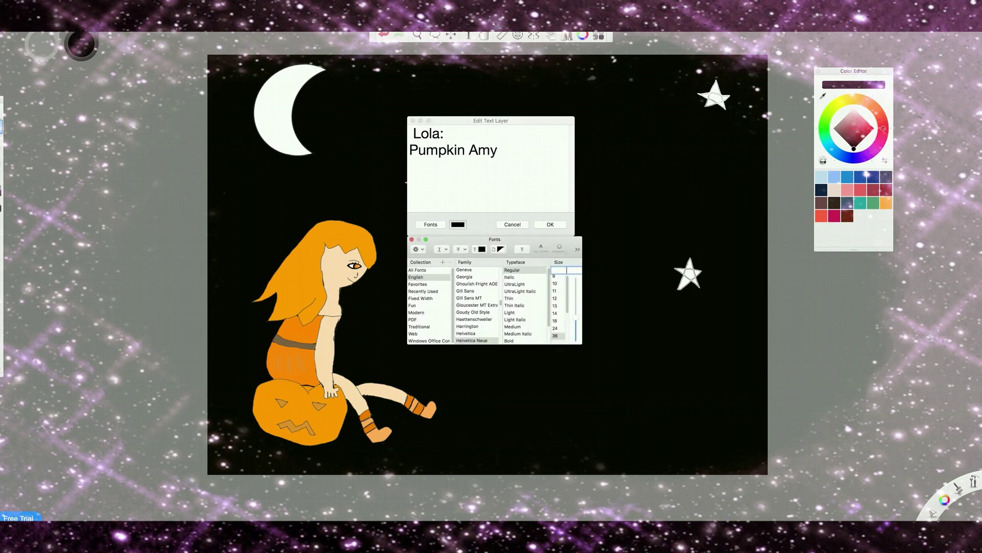
{"action": "left_click_drag", "start_coordinate": [522, 271], "coordinate": [524, 305]}
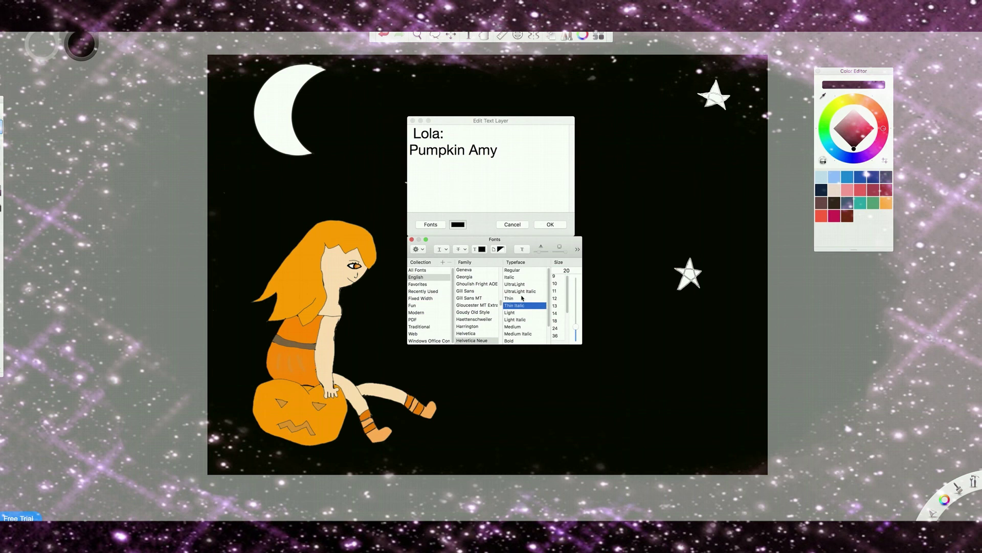
{"action": "left_click", "coordinate": [542, 334]}
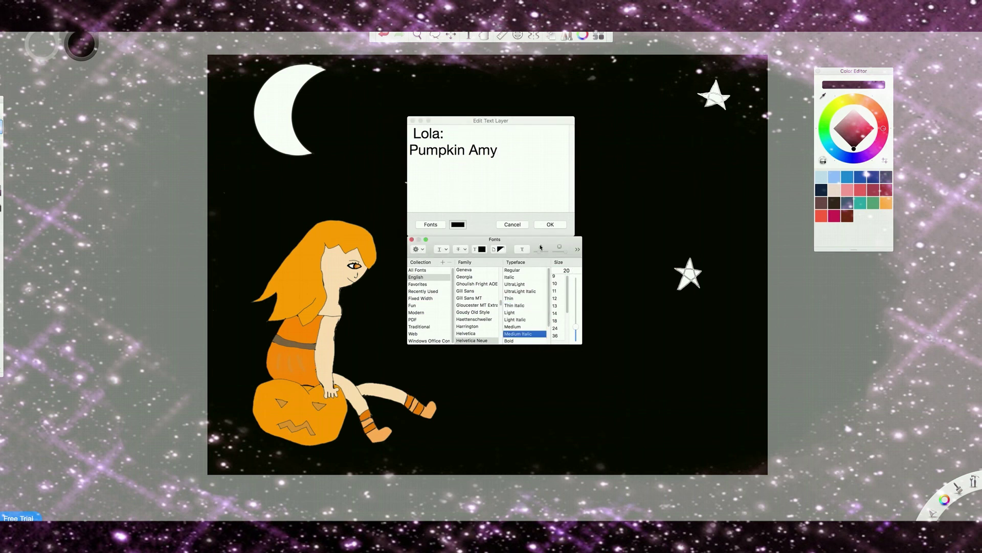
Try the Bradley Hand font for the two-line text and place the text in the canvas's lower-right area
{"action": "scroll", "coordinate": [475, 306], "scroll_direction": "down", "scroll_amount": 5}
{"action": "scroll", "coordinate": [487, 301], "scroll_direction": "up", "scroll_amount": 5}
{"action": "scroll", "coordinate": [491, 302], "scroll_direction": "up", "scroll_amount": 15}
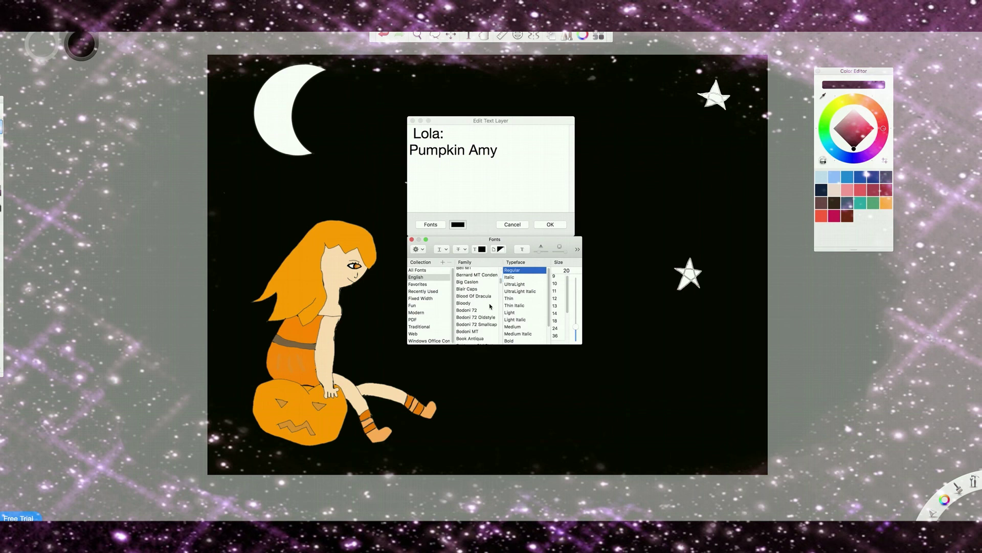
{"action": "scroll", "coordinate": [485, 308], "scroll_direction": "down", "scroll_amount": 10}
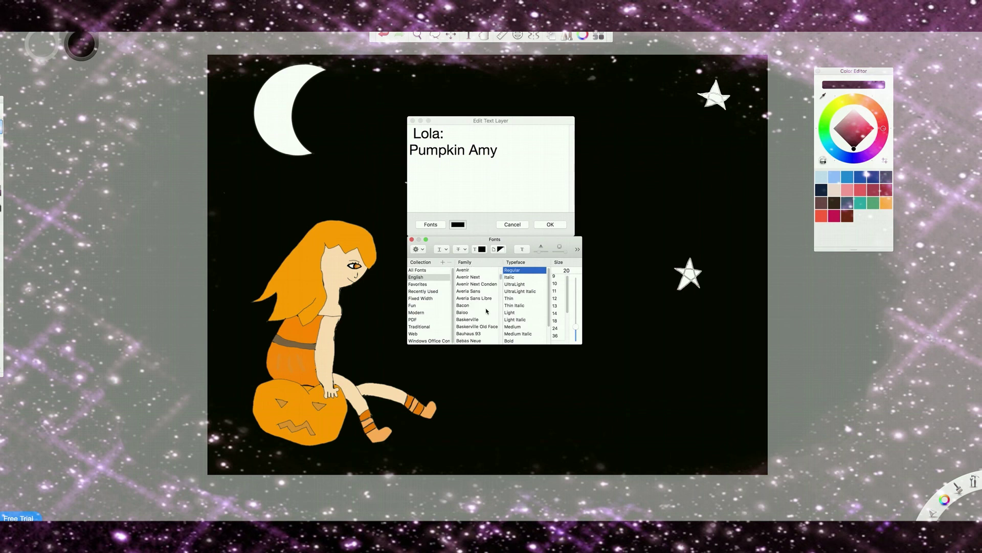
{"action": "left_click", "coordinate": [478, 330]}
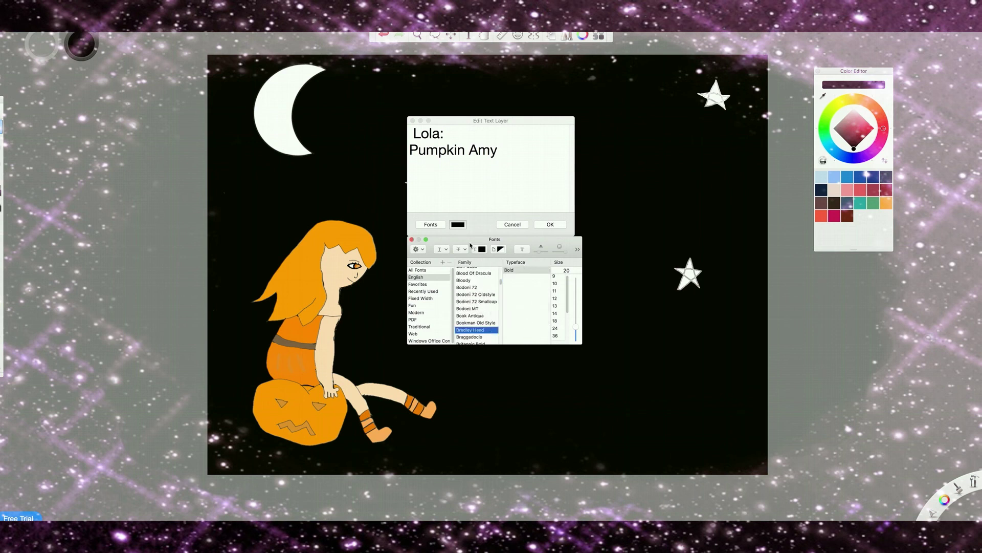
{"action": "left_click", "coordinate": [550, 224]}
{"action": "left_click_drag", "start_coordinate": [467, 266], "coordinate": [639, 405]}
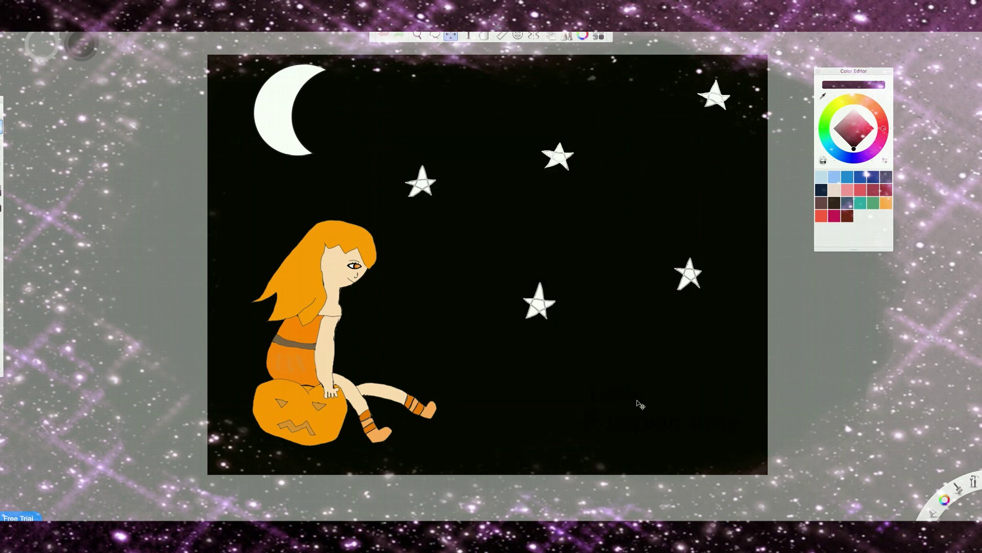
Create the text again with the artist's name and "Pumpkin Amy", and set its colour to turquoise
{"action": "left_click", "coordinate": [471, 102]}
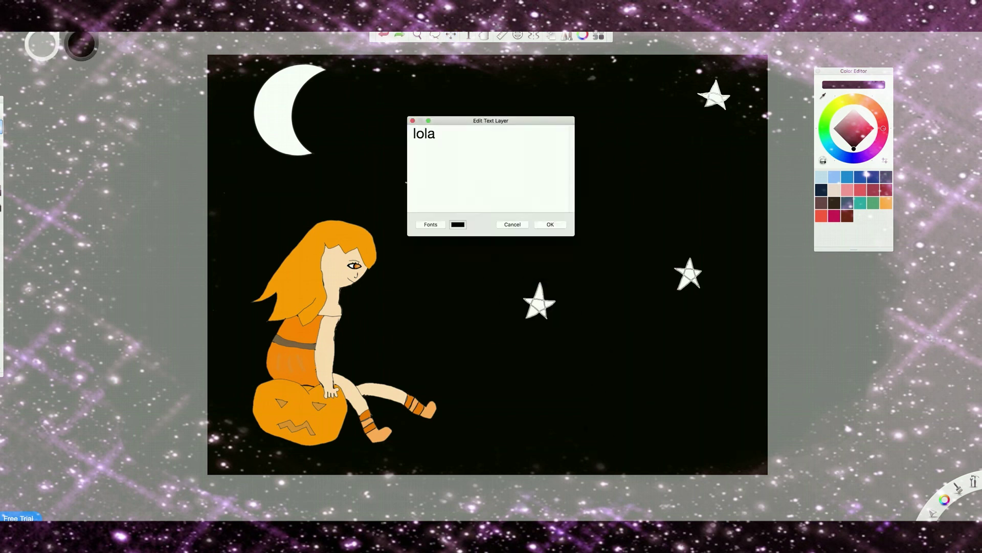
{"action": "left_click", "coordinate": [458, 224]}
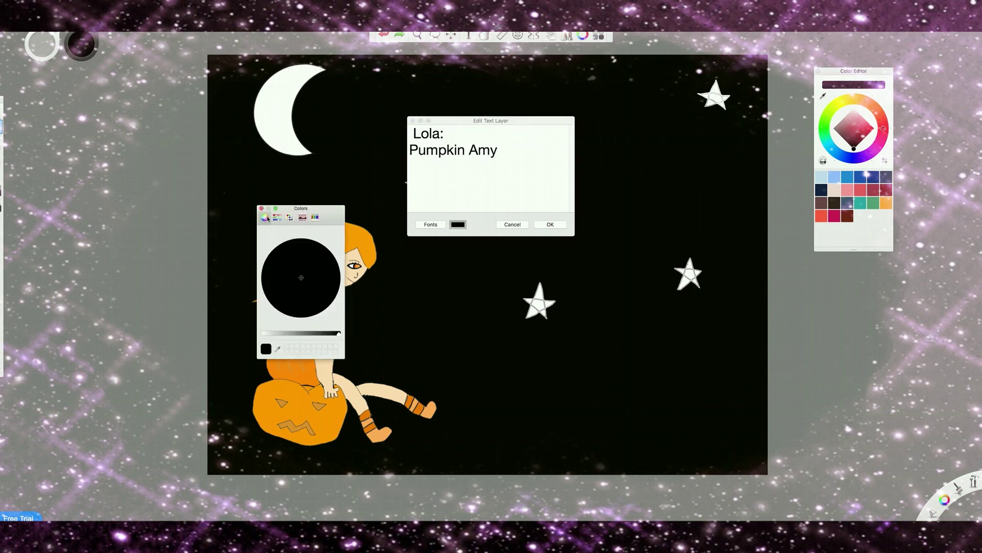
{"action": "left_click_drag", "start_coordinate": [339, 333], "coordinate": [262, 333]}
{"action": "left_click", "coordinate": [303, 305]}
{"action": "left_click", "coordinate": [276, 275]}
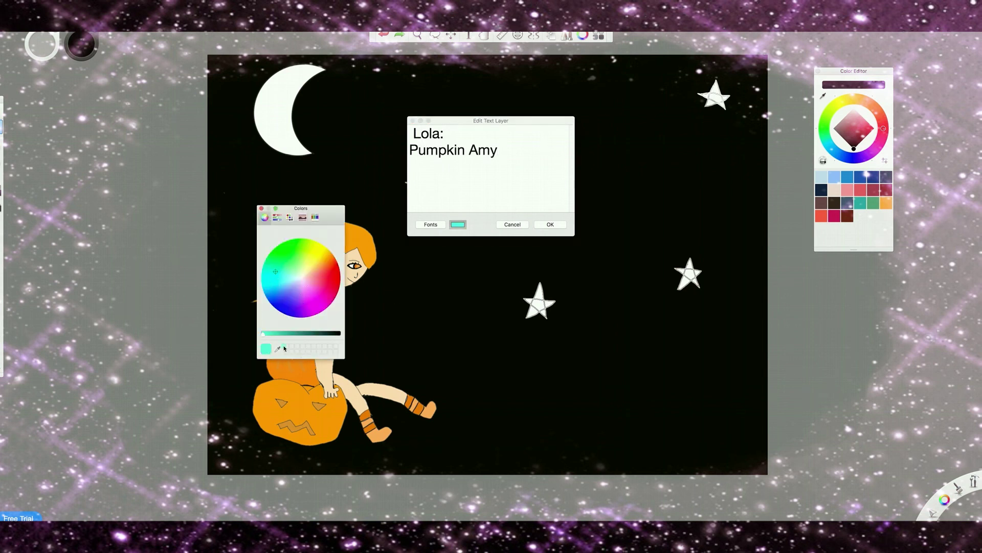
{"action": "left_click", "coordinate": [262, 210]}
Browse the font families, confirm the two-line text and move it towards the canvas's lower-right corner
{"action": "left_click", "coordinate": [430, 224]}
{"action": "scroll", "coordinate": [492, 306], "scroll_direction": "up", "scroll_amount": 10}
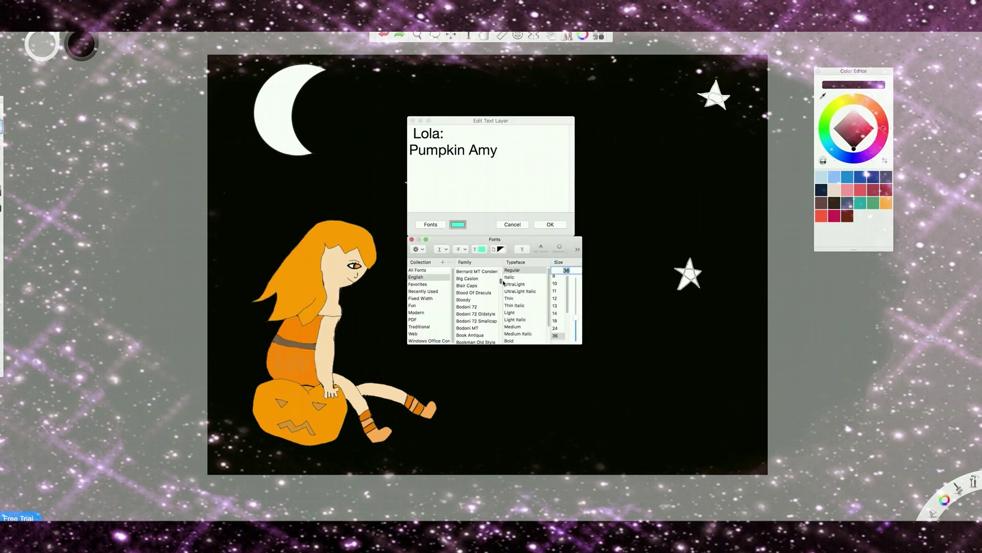
{"action": "scroll", "coordinate": [493, 306], "scroll_direction": "down", "scroll_amount": 10}
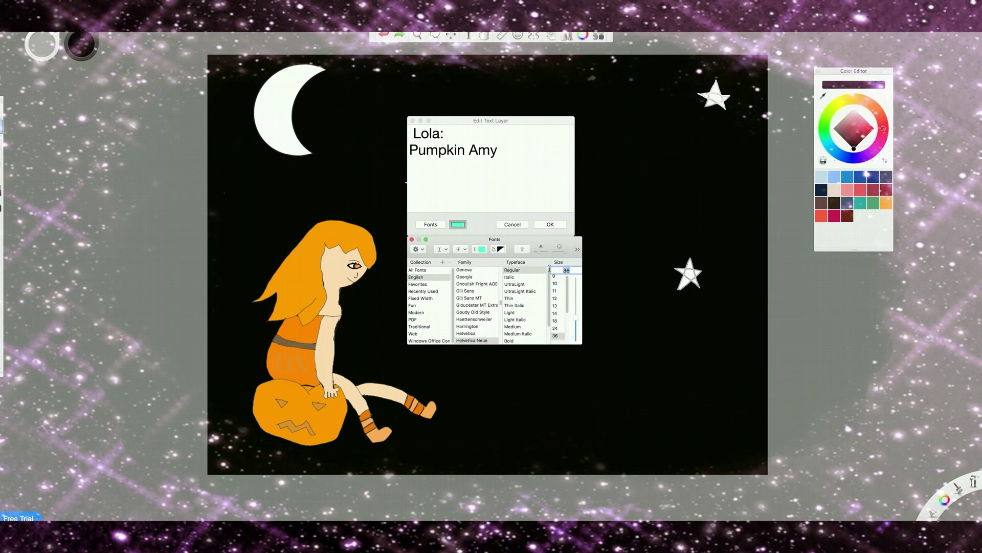
{"action": "left_click", "coordinate": [412, 239]}
{"action": "left_click", "coordinate": [550, 224]}
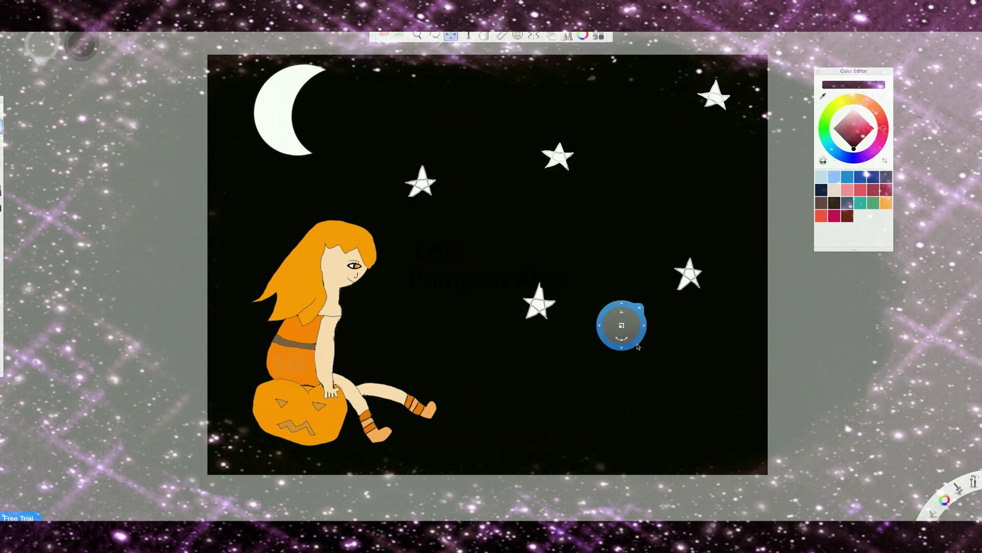
{"action": "mouse_move", "coordinate": [635, 328]}
{"action": "left_mouse_down"}
{"action": "mouse_move", "coordinate": [661, 366]}
{"action": "mouse_move", "coordinate": [793, 475]}
{"action": "left_mouse_up"}
{"action": "left_click", "coordinate": [826, 141]}
{"action": "left_click", "coordinate": [872, 129]}
{"action": "left_click", "coordinate": [589, 336]}
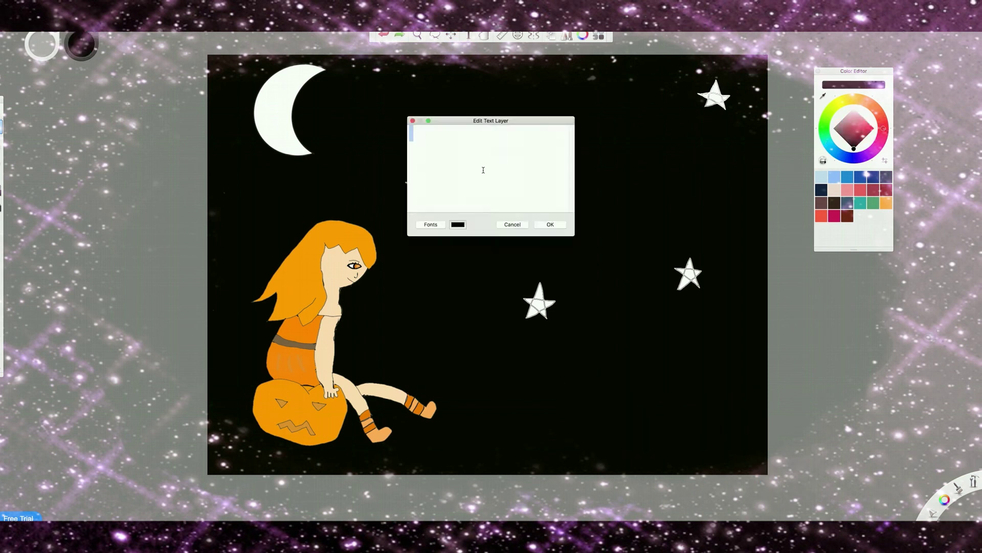
Add a text layer with only the artist's name, choosing turquoise, and place it tilted near the canvas's lower-right corner
{"action": "left_click", "coordinate": [458, 224]}
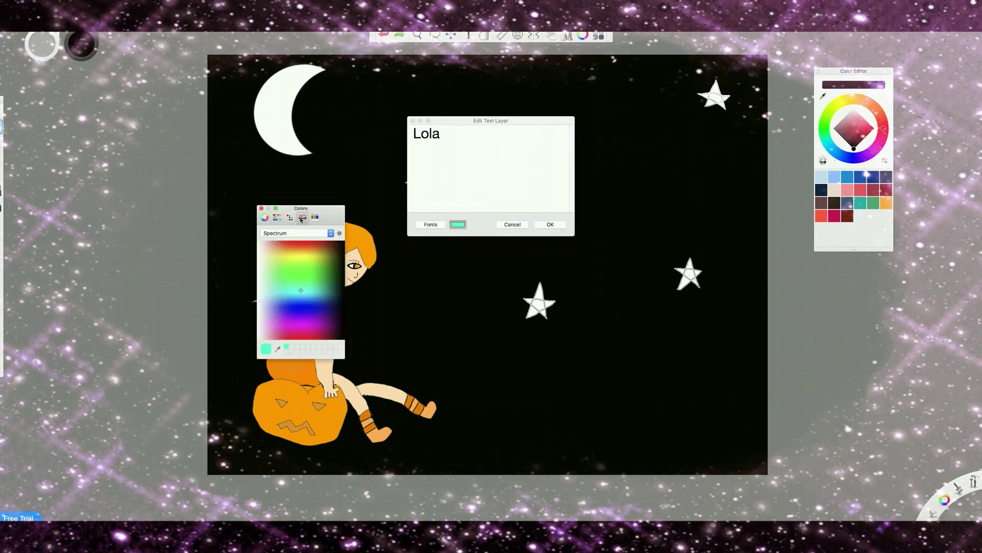
{"action": "left_click", "coordinate": [262, 208]}
{"action": "left_click", "coordinate": [550, 224]}
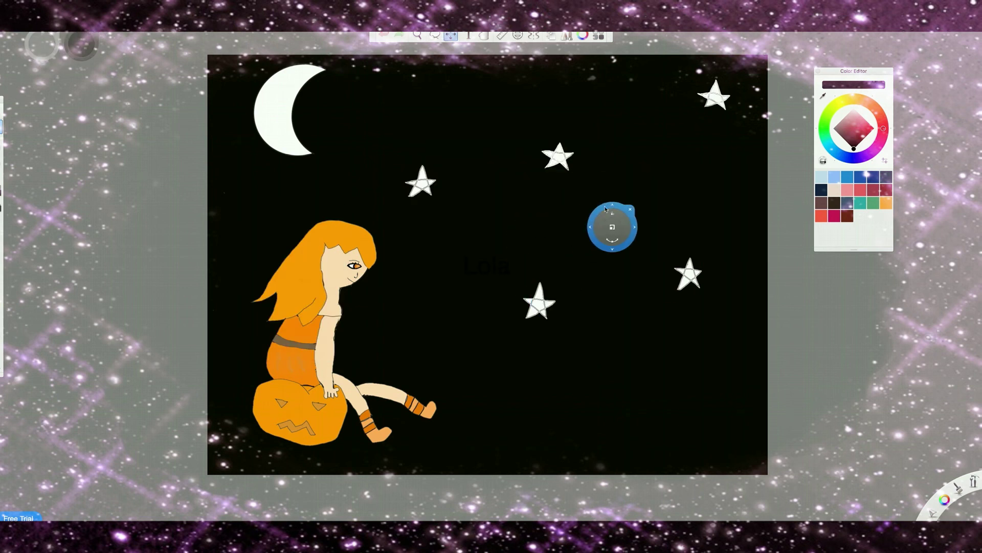
{"action": "left_click_drag", "start_coordinate": [533, 266], "coordinate": [463, 266]}
{"action": "left_click", "coordinate": [605, 345]}
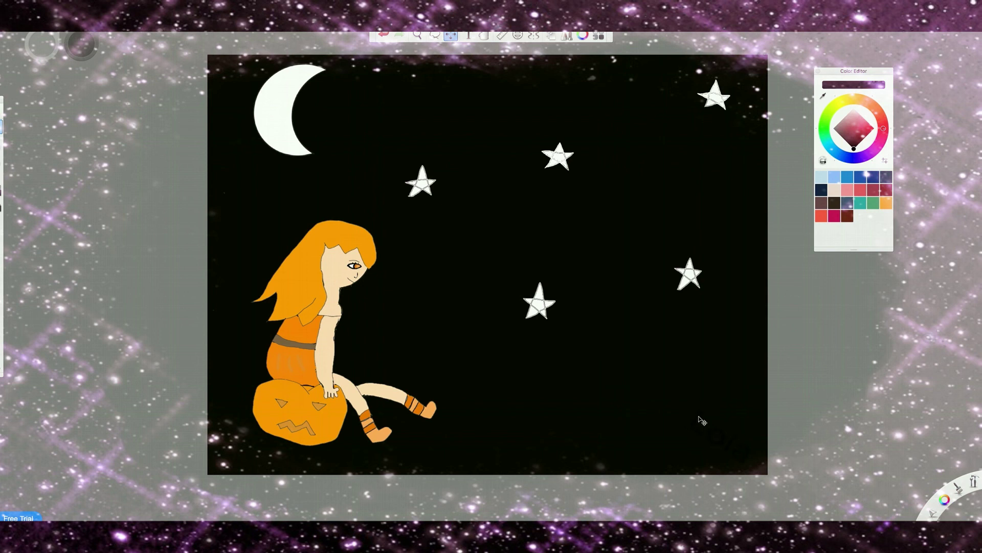